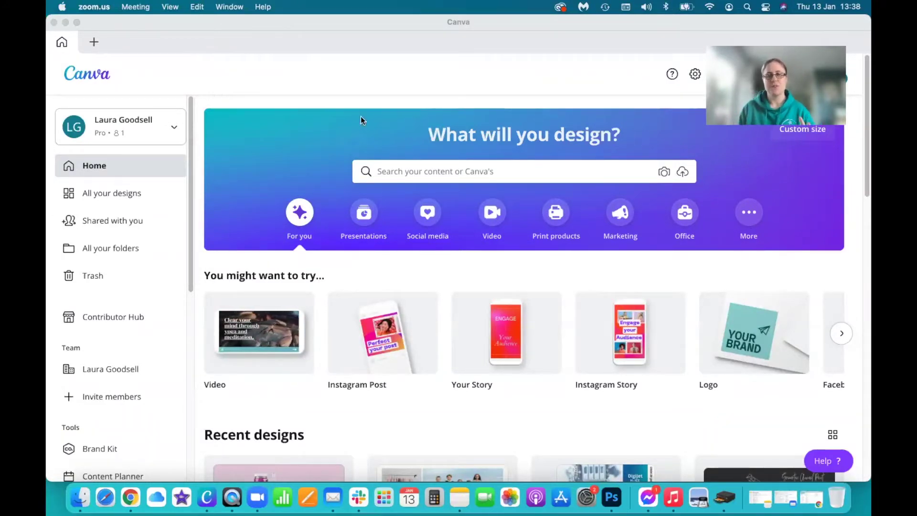
Open the Martin Luther King Jr. Day Facebook post template from a 'facebook' search and delete every element
{"action": "left_click", "coordinate": [428, 172]}
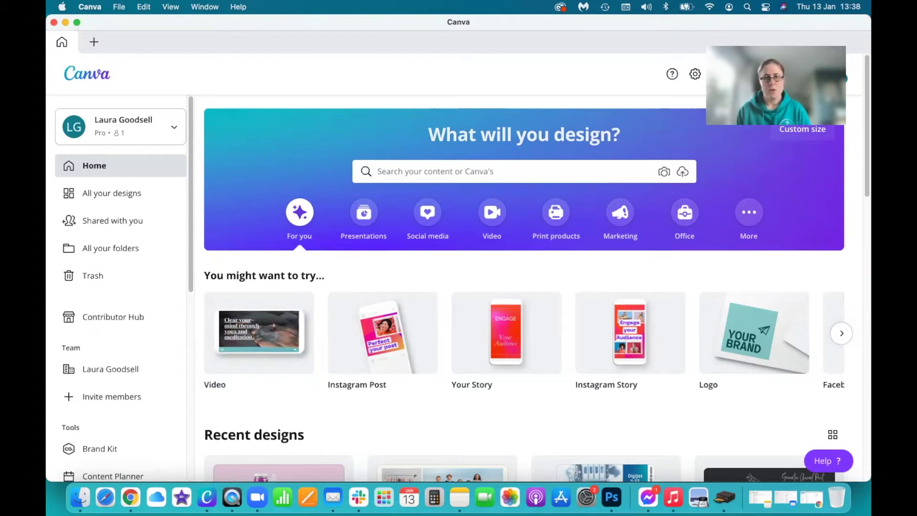
{"action": "type", "text": "t"}
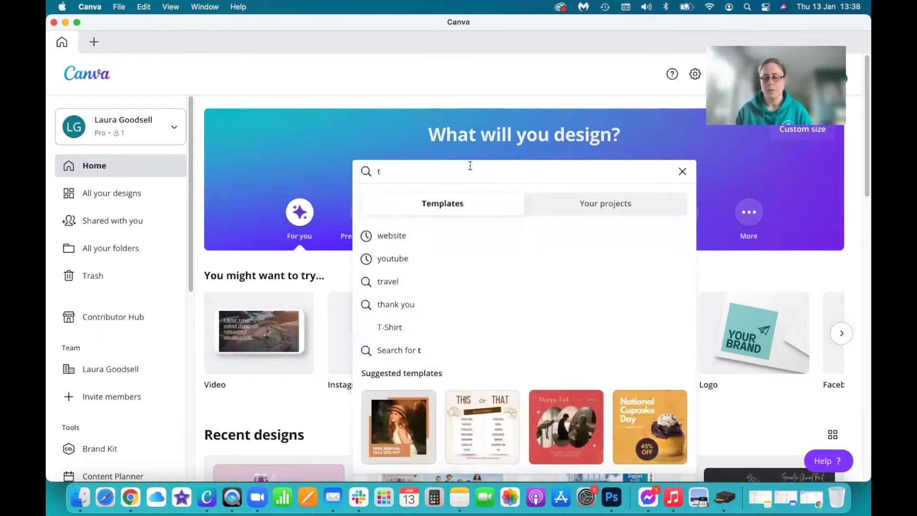
{"action": "key", "text": "BackSpace"}
{"action": "type", "text": "facebook"}
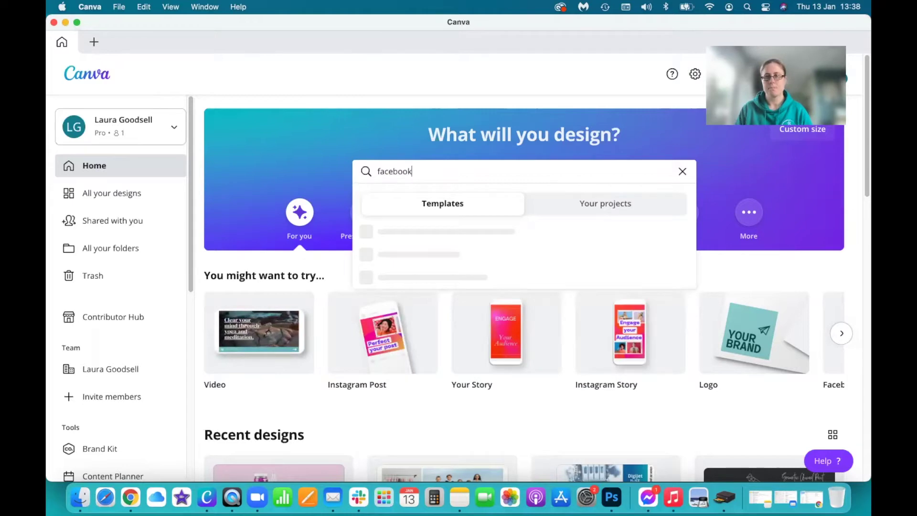
{"action": "key", "text": "Return"}
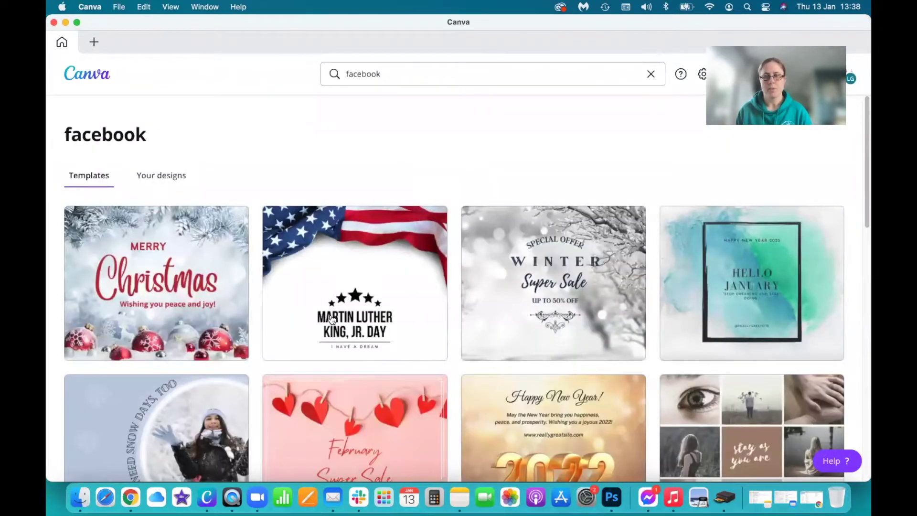
{"action": "left_click", "coordinate": [376, 293]}
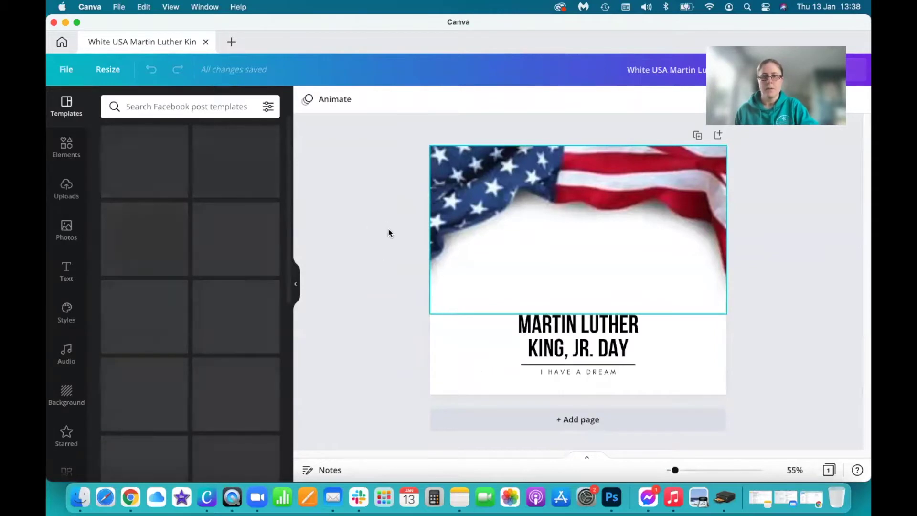
{"action": "left_click_drag", "start_coordinate": [370, 221], "coordinate": [748, 397]}
{"action": "key", "text": "Delete"}
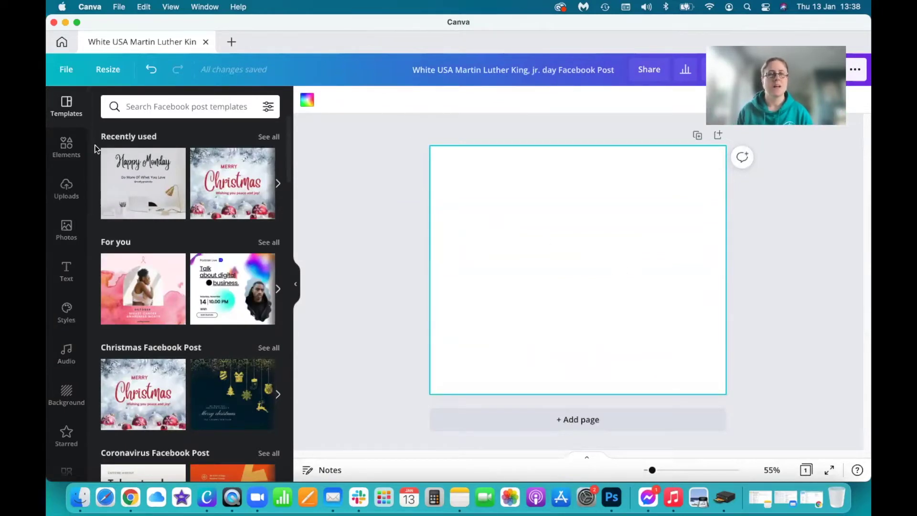
Search the Elements library for 'grid'
{"action": "left_click", "coordinate": [67, 152]}
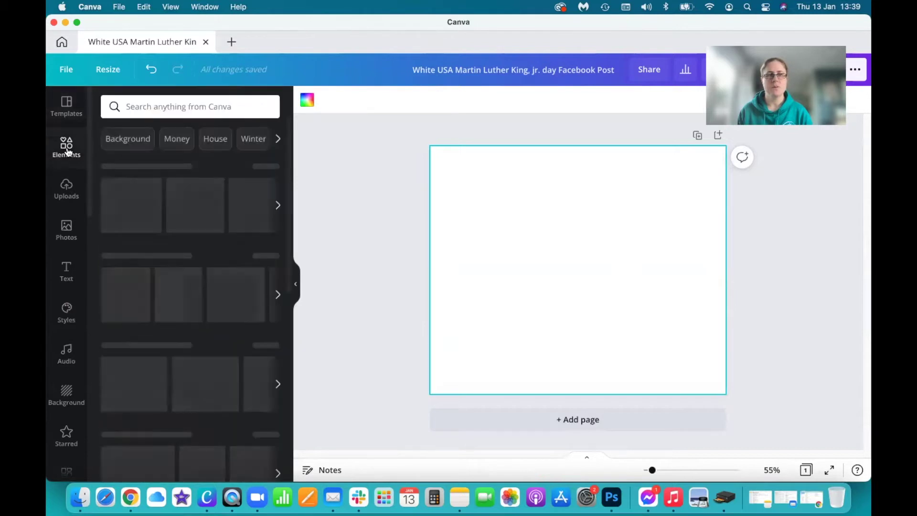
{"action": "left_click", "coordinate": [184, 104]}
{"action": "type", "text": "grid"}
{"action": "key", "text": "Return"}
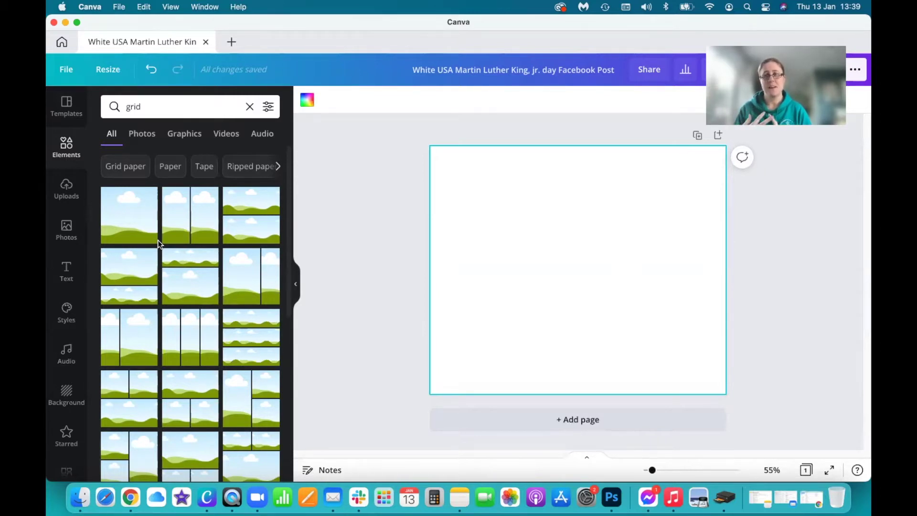
Browse the grid results and add the nine-cell 3×3 photo grid to the page
{"action": "scroll", "coordinate": [170, 301], "scroll_direction": "down", "scroll_amount": 5}
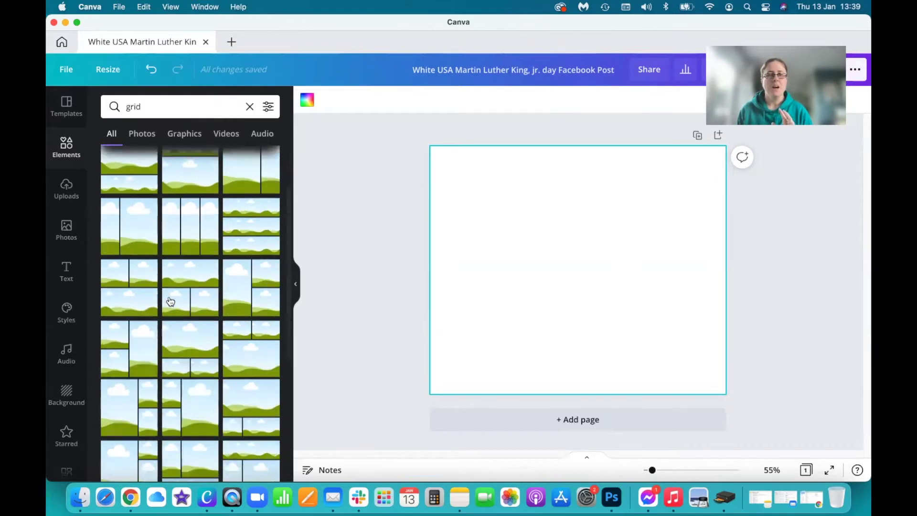
{"action": "scroll", "coordinate": [169, 301], "scroll_direction": "down", "scroll_amount": 8}
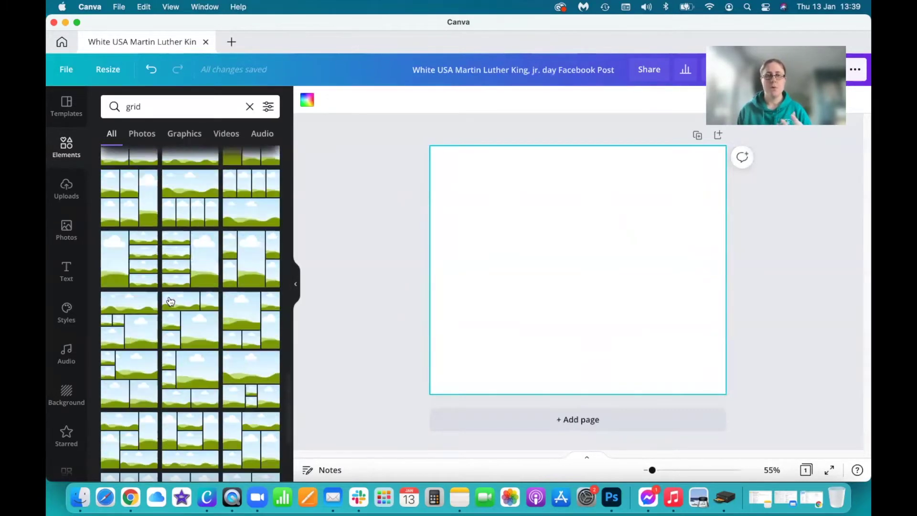
{"action": "scroll", "coordinate": [170, 301], "scroll_direction": "down", "scroll_amount": 8}
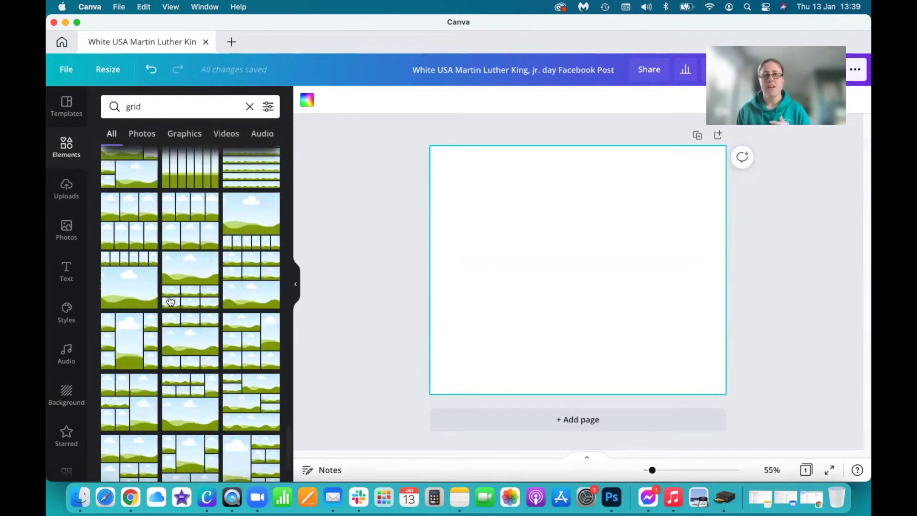
{"action": "scroll", "coordinate": [169, 301], "scroll_direction": "down", "scroll_amount": 8}
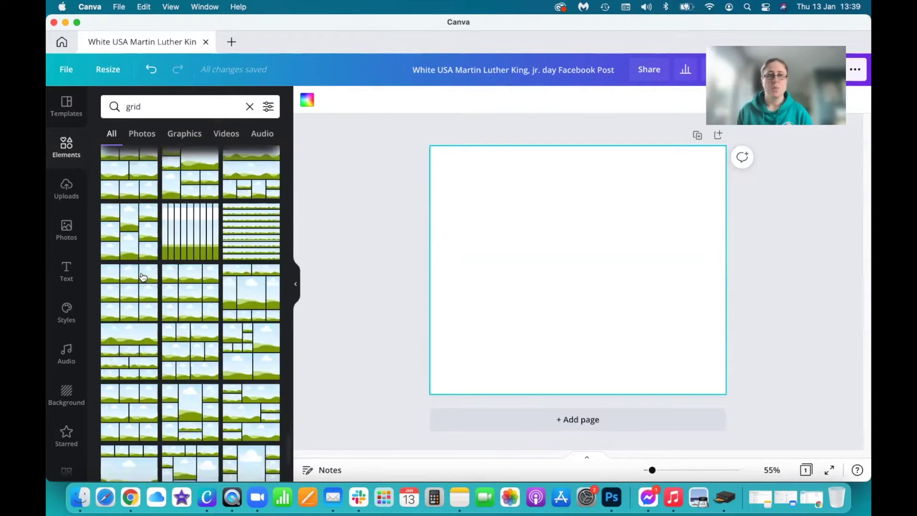
{"action": "scroll", "coordinate": [157, 284], "scroll_direction": "down", "scroll_amount": 6}
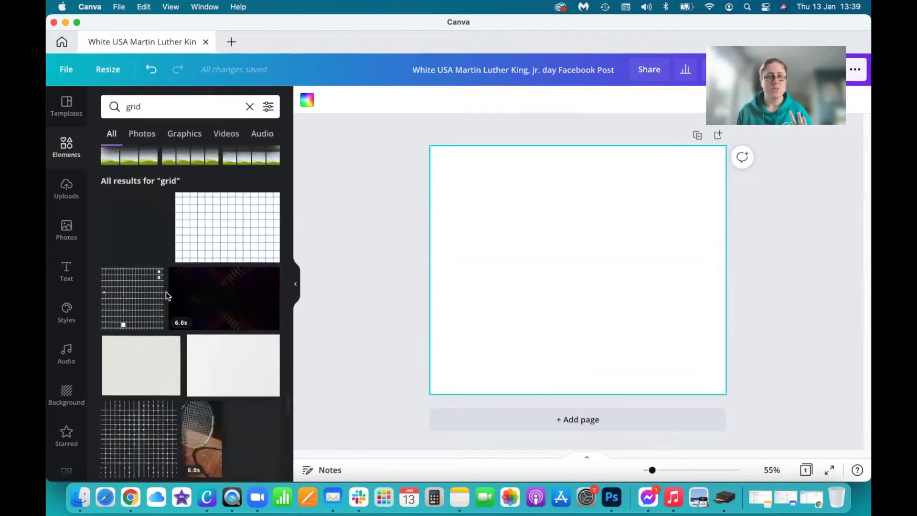
{"action": "scroll", "coordinate": [166, 293], "scroll_direction": "down", "scroll_amount": 8}
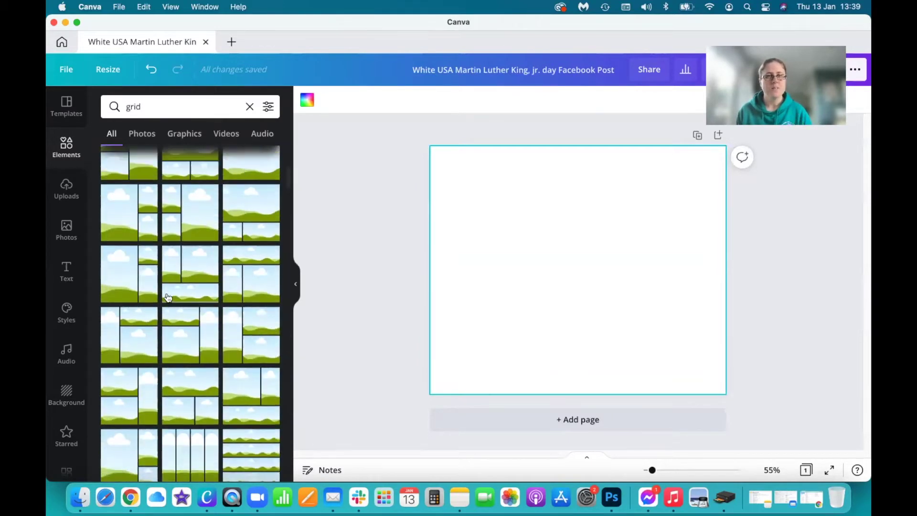
{"action": "scroll", "coordinate": [168, 298], "scroll_direction": "down", "scroll_amount": 6}
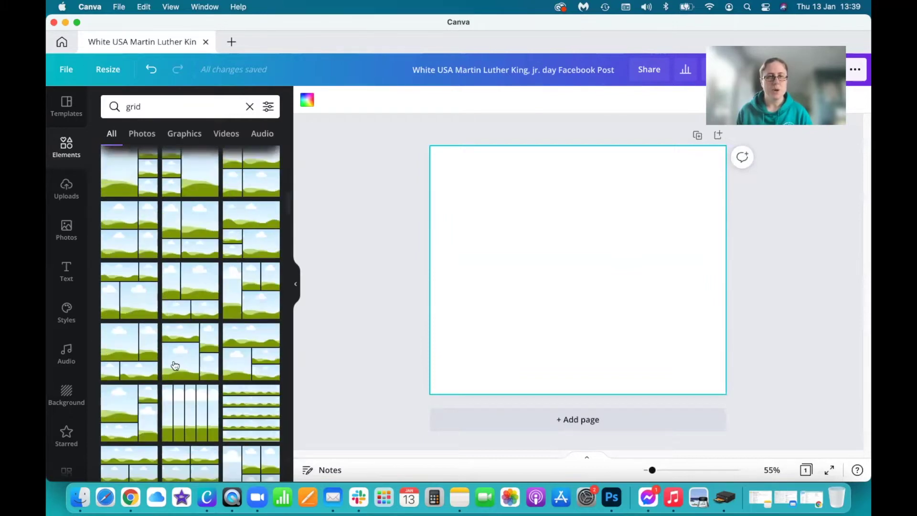
{"action": "scroll", "coordinate": [175, 365], "scroll_direction": "down", "scroll_amount": 8}
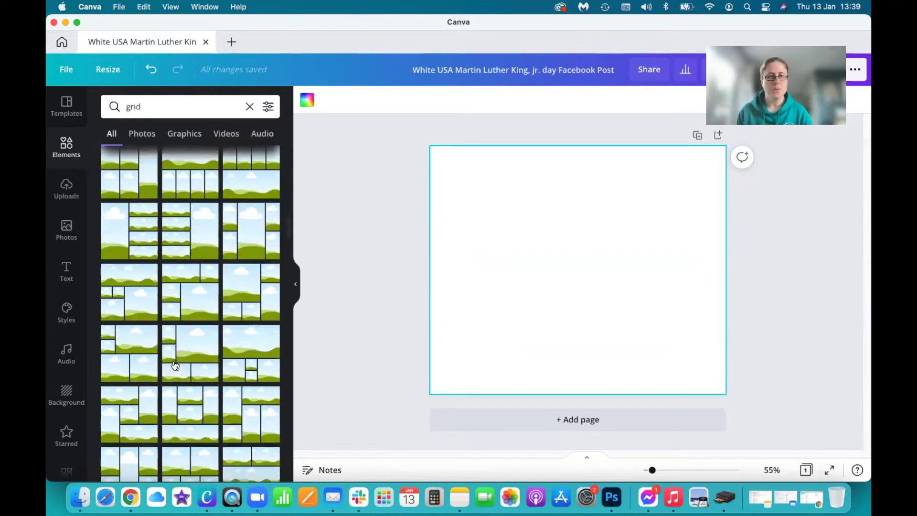
{"action": "scroll", "coordinate": [174, 366], "scroll_direction": "down", "scroll_amount": 6}
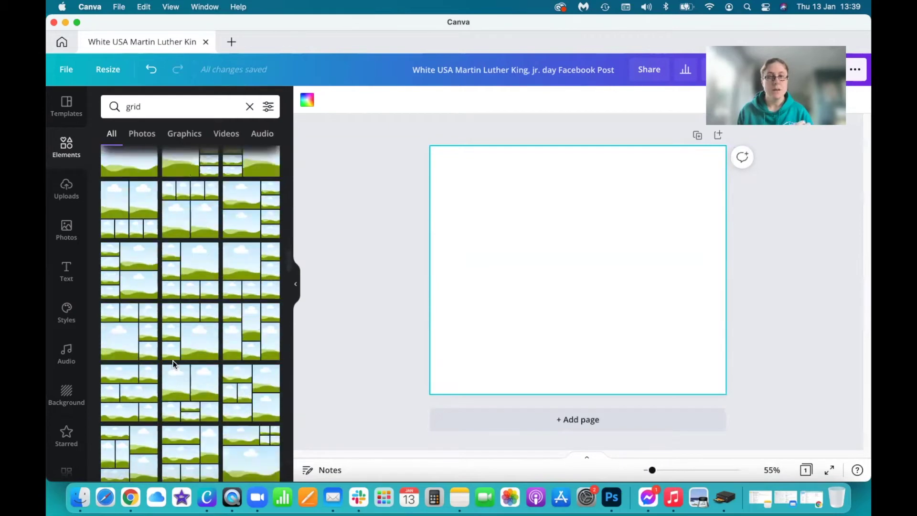
{"action": "scroll", "coordinate": [175, 364], "scroll_direction": "down", "scroll_amount": 8}
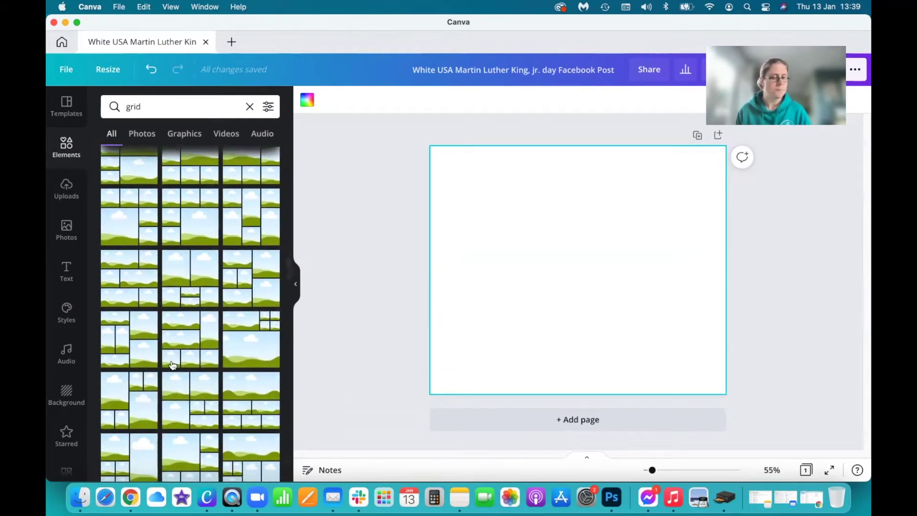
{"action": "scroll", "coordinate": [173, 365], "scroll_direction": "down", "scroll_amount": 8}
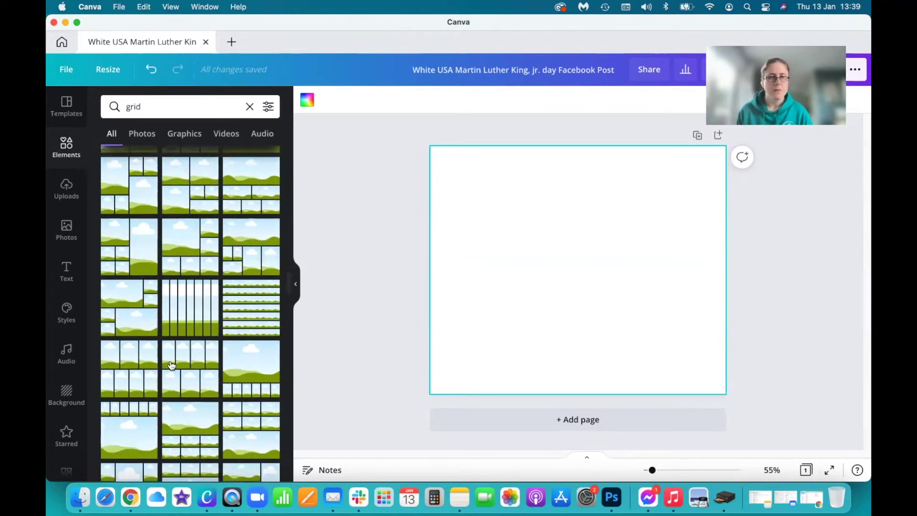
{"action": "scroll", "coordinate": [173, 366], "scroll_direction": "down", "scroll_amount": 8}
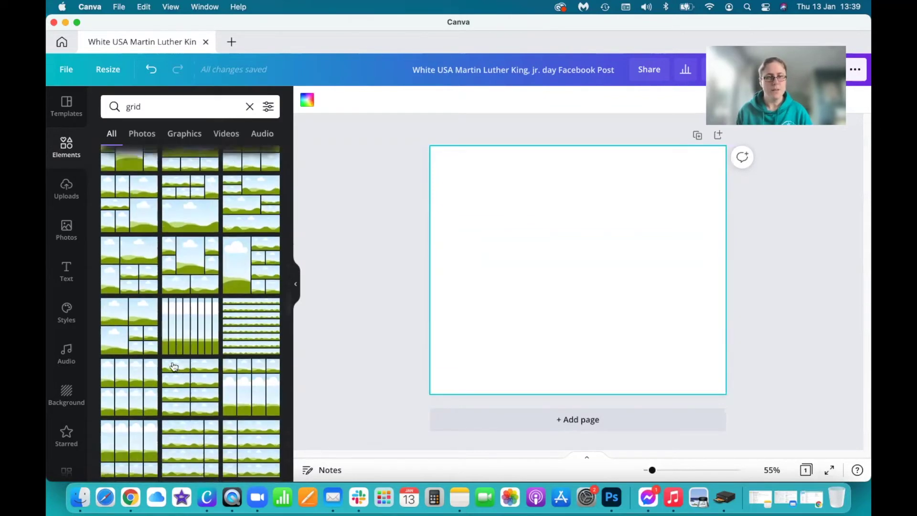
{"action": "scroll", "coordinate": [172, 365], "scroll_direction": "down", "scroll_amount": 6}
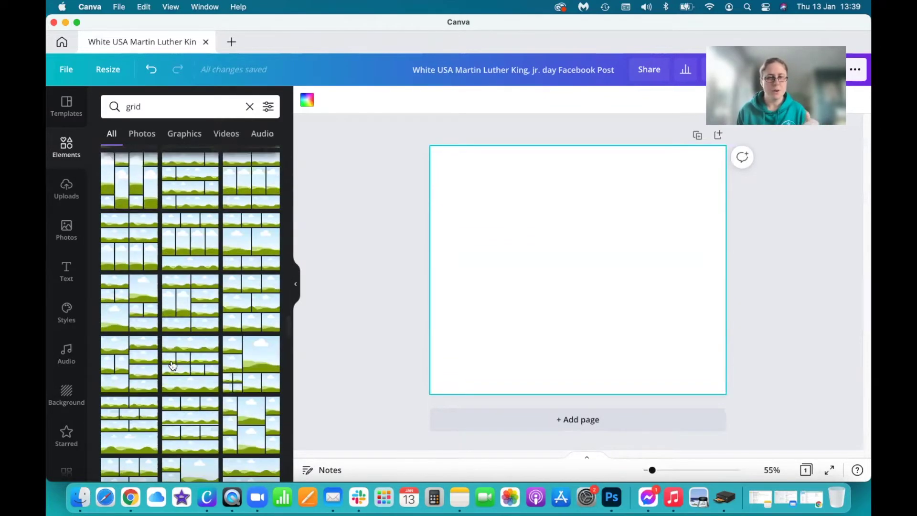
{"action": "scroll", "coordinate": [173, 366], "scroll_direction": "down", "scroll_amount": 4}
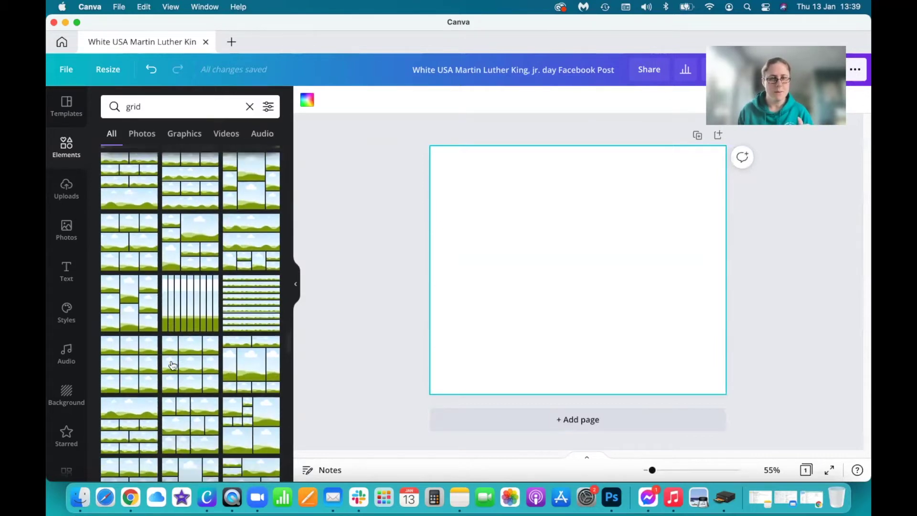
{"action": "left_click", "coordinate": [119, 331]}
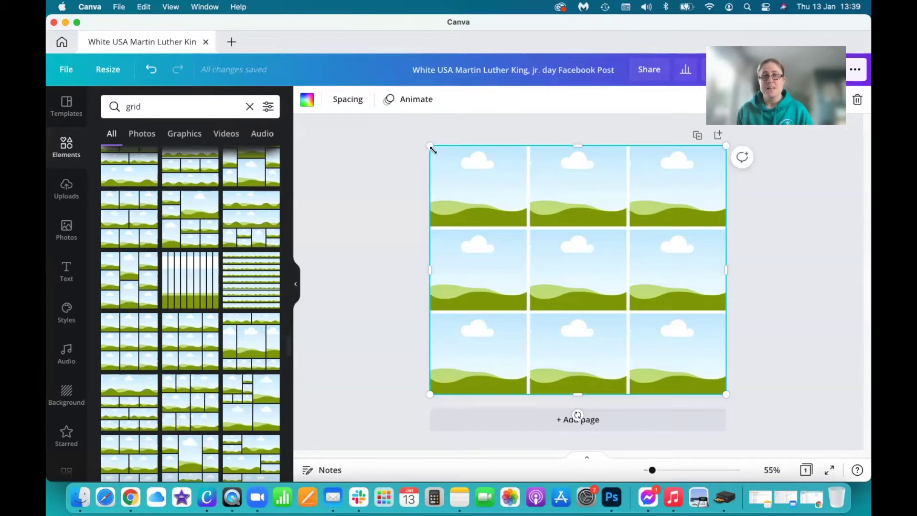
Shrink the grid inward from its top-left corner and centre it on the page
{"action": "left_click_drag", "start_coordinate": [432, 149], "coordinate": [444, 163]}
{"action": "left_click_drag", "start_coordinate": [516, 220], "coordinate": [513, 221]}
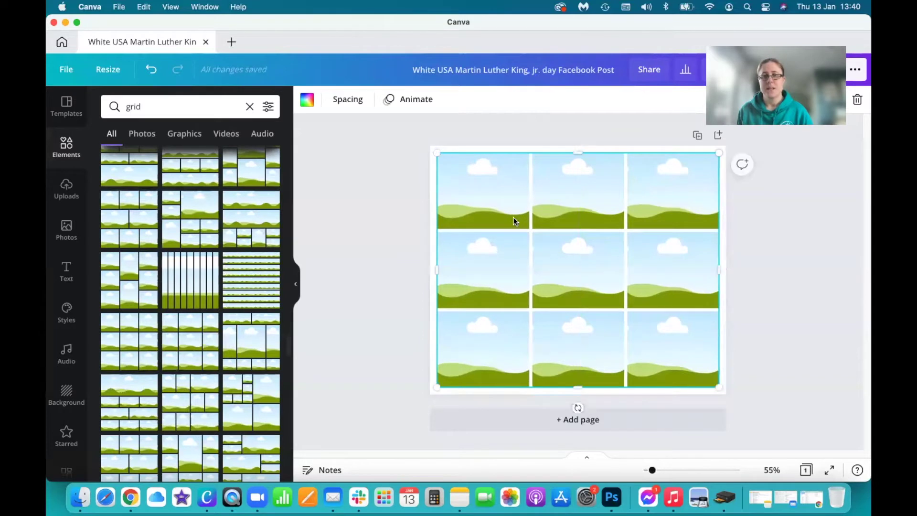
{"action": "left_click", "coordinate": [375, 231]}
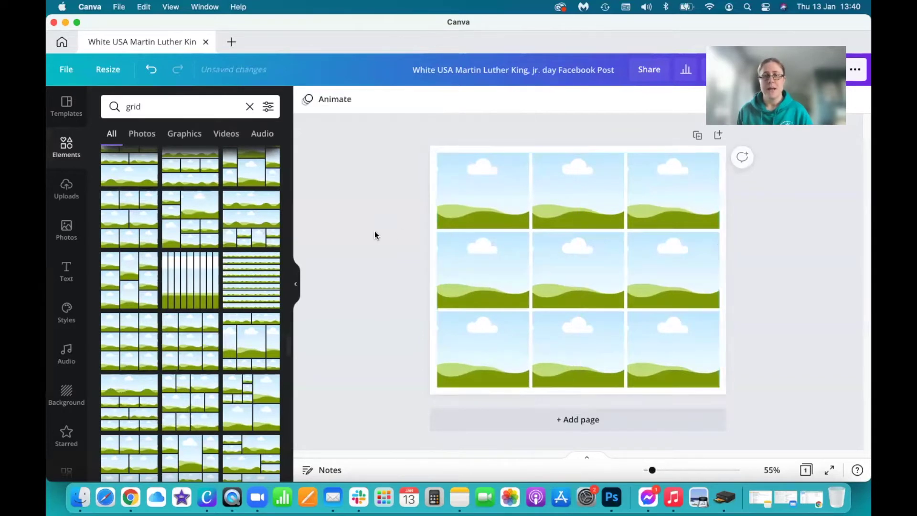
Lower the grid spacing from 80 to about 20 to thin the gaps
{"action": "left_click", "coordinate": [483, 174]}
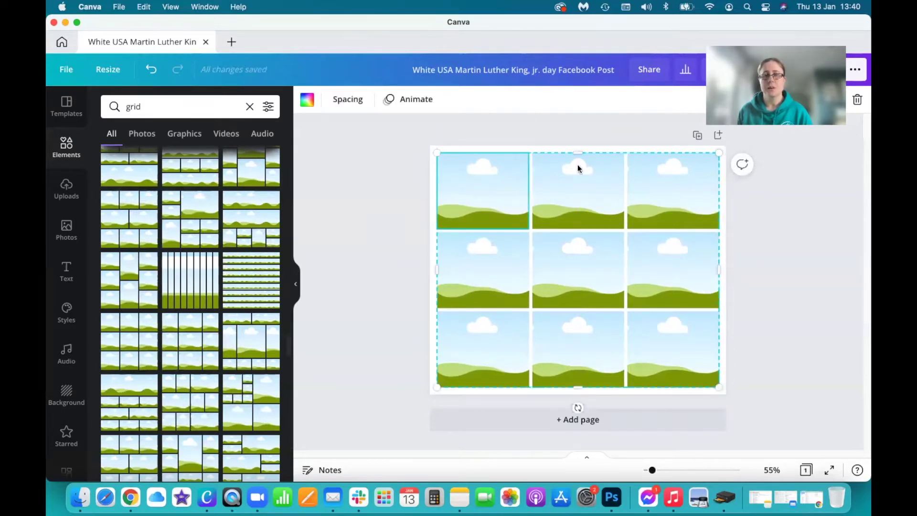
{"action": "left_click", "coordinate": [349, 101]}
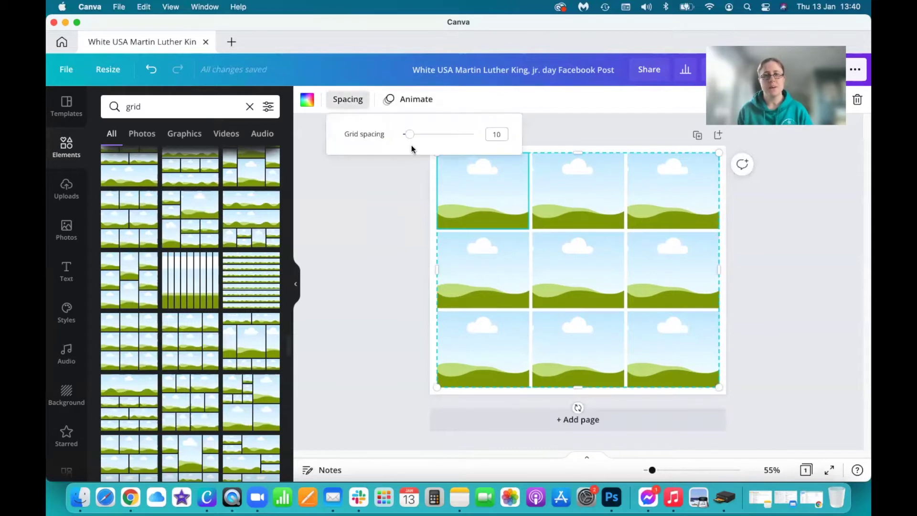
{"action": "left_click_drag", "start_coordinate": [411, 136], "coordinate": [460, 137]}
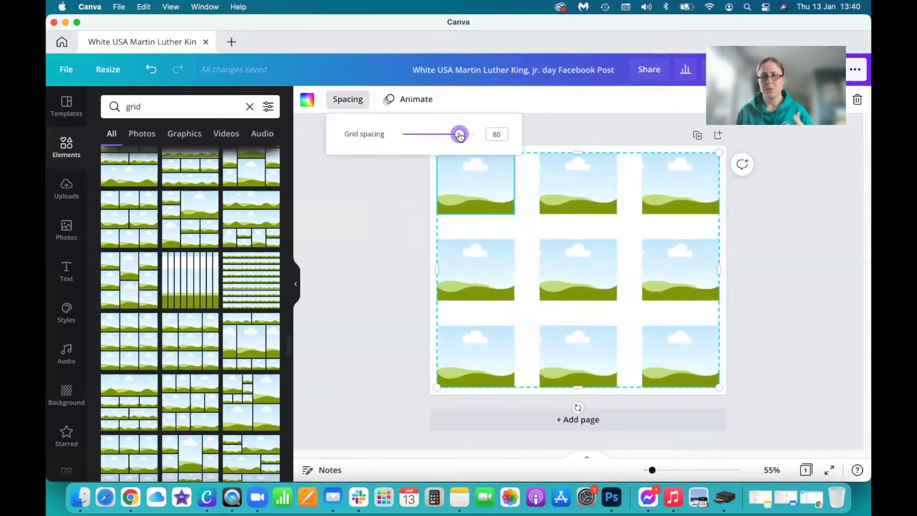
{"action": "left_click_drag", "start_coordinate": [460, 137], "coordinate": [412, 136]}
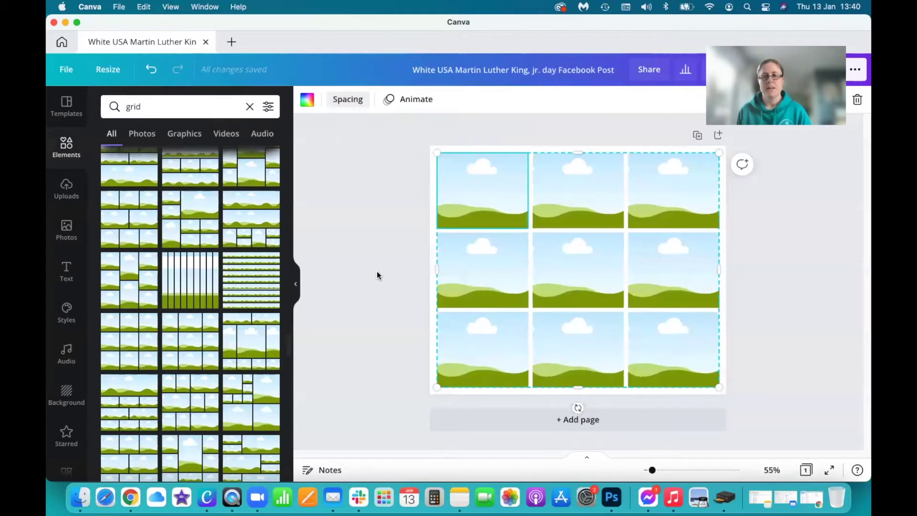
{"action": "left_click", "coordinate": [377, 274]}
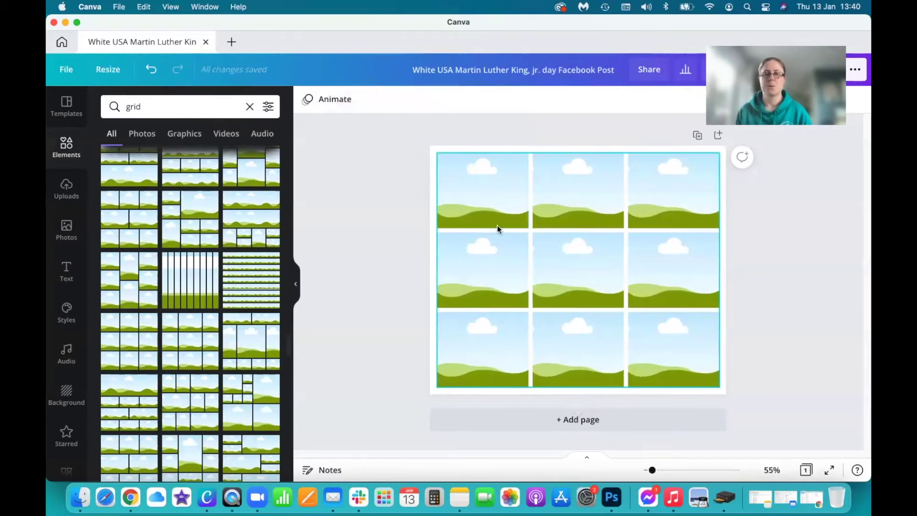
{"action": "left_click", "coordinate": [458, 147]}
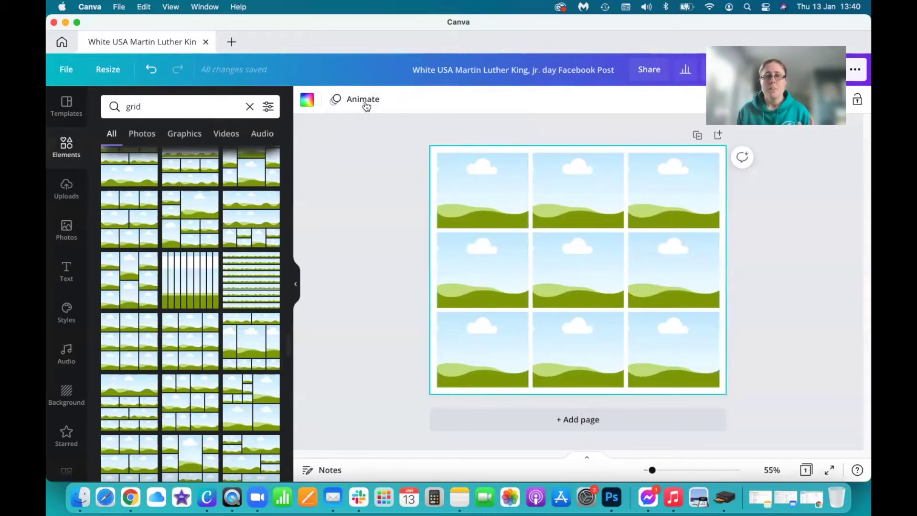
Colour the grid gaps light blue from the palette
{"action": "left_click", "coordinate": [307, 99]}
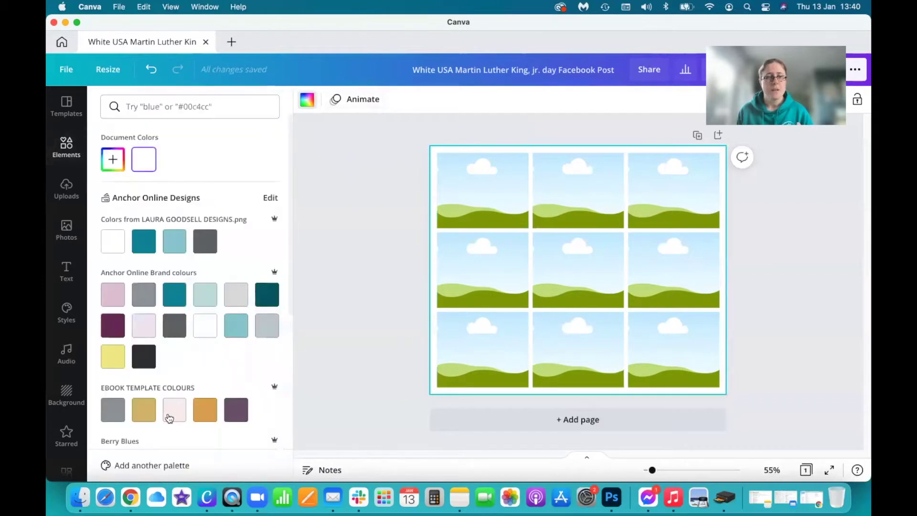
{"action": "left_click", "coordinate": [200, 294]}
{"action": "left_click", "coordinate": [170, 242]}
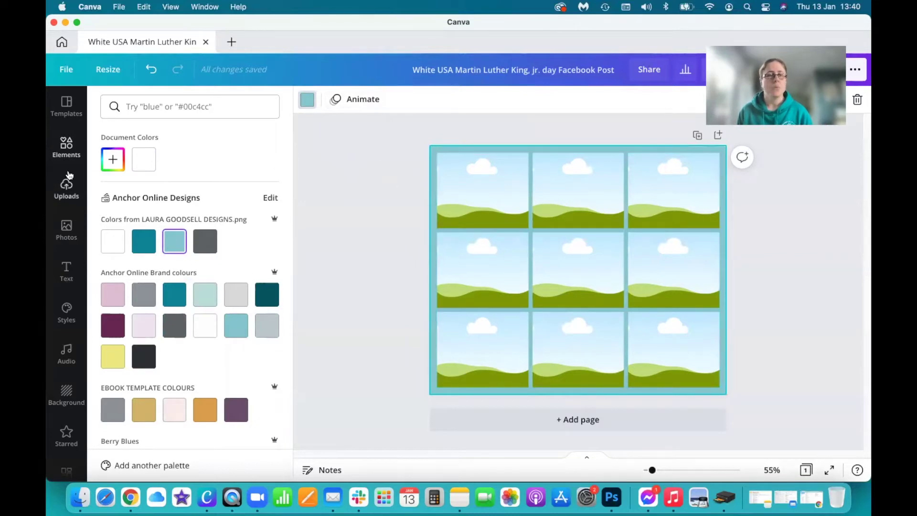
Switch to the Photos library and start a new photo search
{"action": "left_click", "coordinate": [67, 152]}
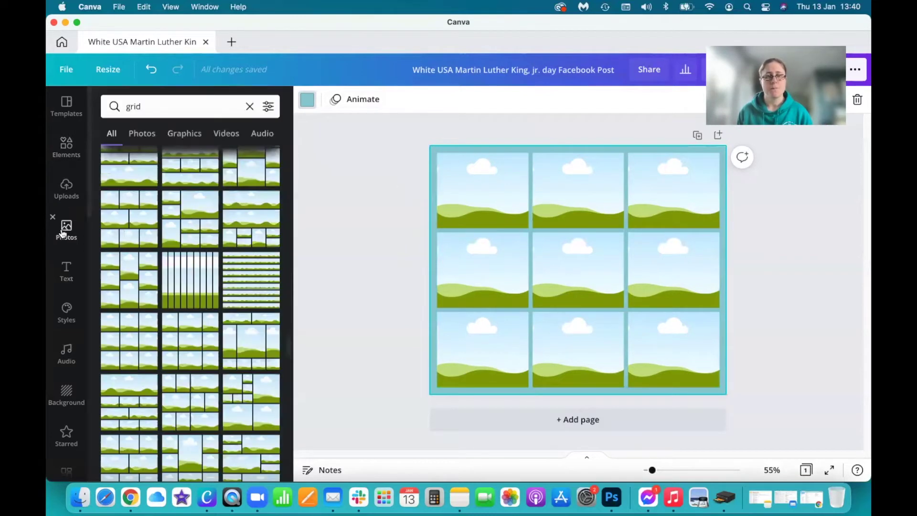
{"action": "left_click", "coordinate": [63, 233]}
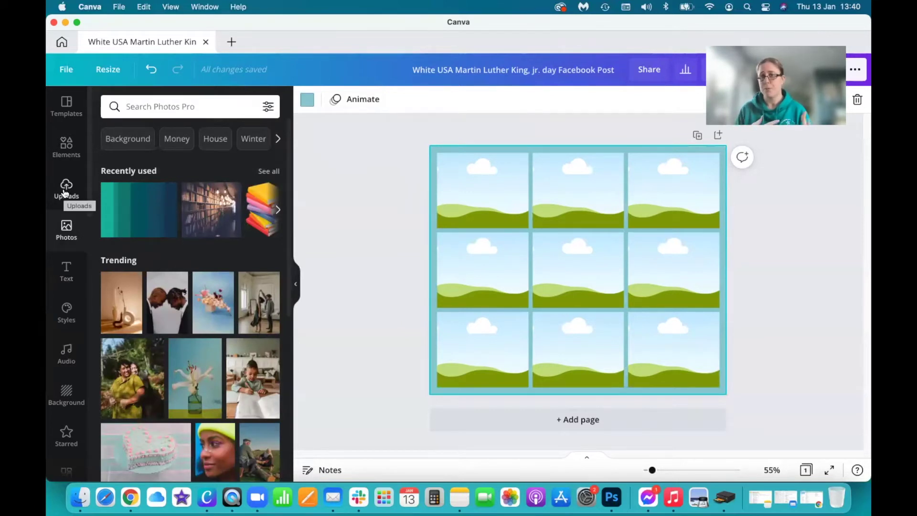
{"action": "left_click", "coordinate": [197, 107]}
Search Photos for 'flatlay' and fill the middle-left, top-middle and middle-right cells
{"action": "type", "text": "flatlay"}
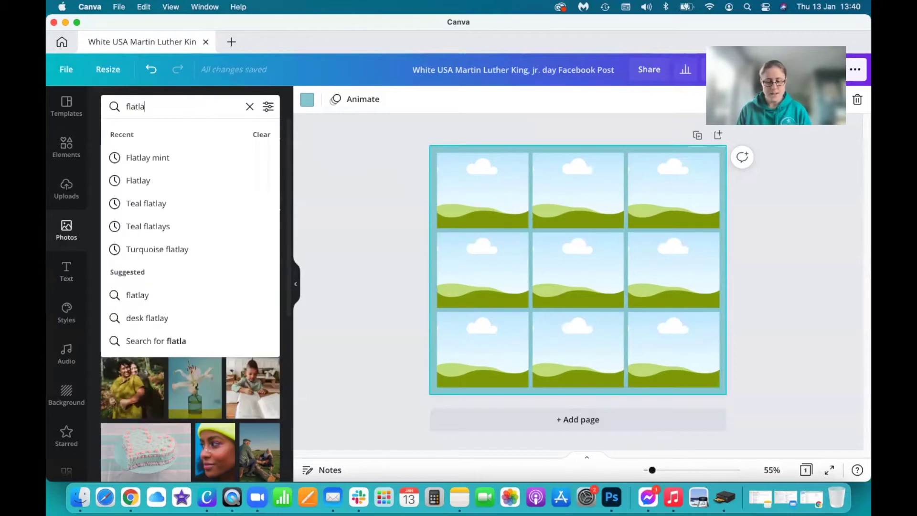
{"action": "key", "text": "Return"}
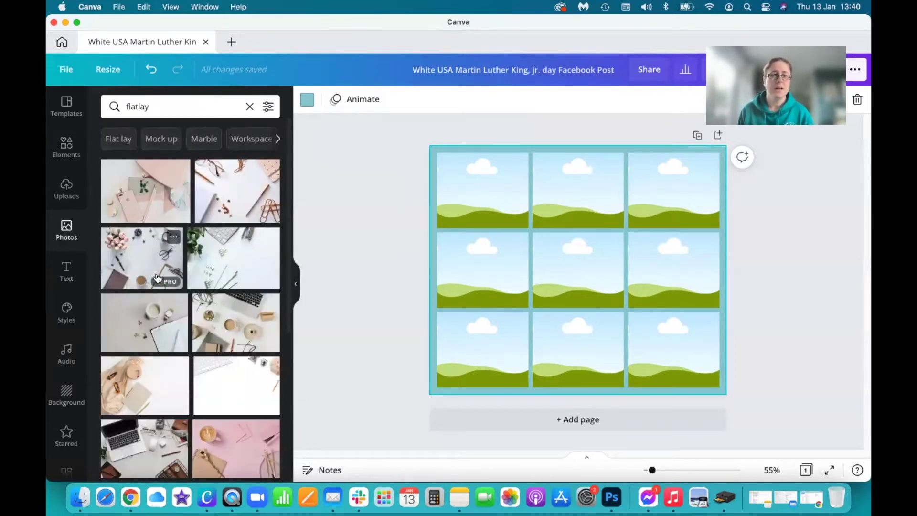
{"action": "left_click", "coordinate": [145, 263]}
{"action": "left_click_drag", "start_coordinate": [530, 252], "coordinate": [482, 270]}
{"action": "left_click", "coordinate": [134, 191]}
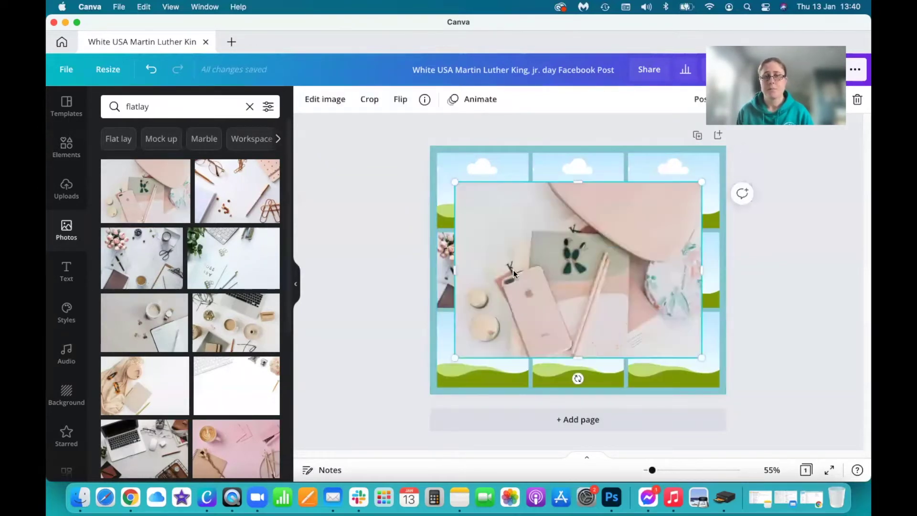
{"action": "left_click_drag", "start_coordinate": [575, 263], "coordinate": [567, 190]}
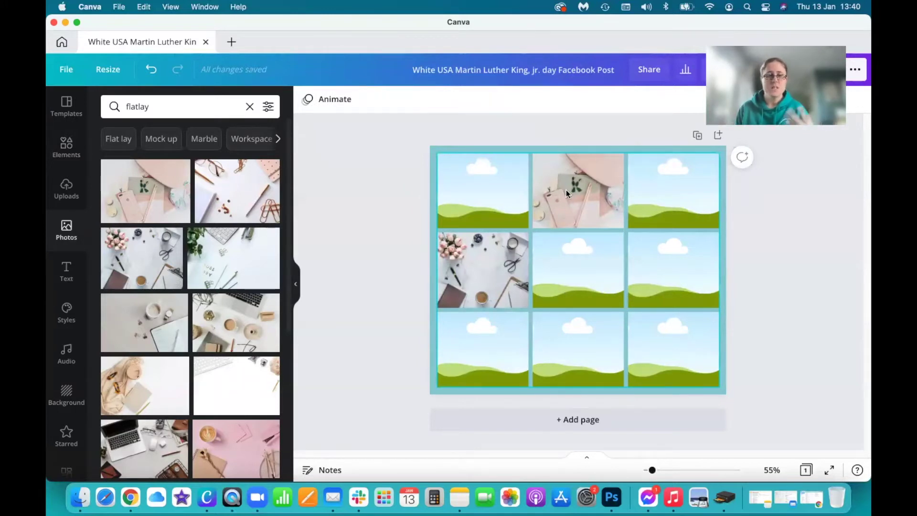
{"action": "left_click", "coordinate": [248, 334]}
{"action": "left_click_drag", "start_coordinate": [587, 266], "coordinate": [673, 270]}
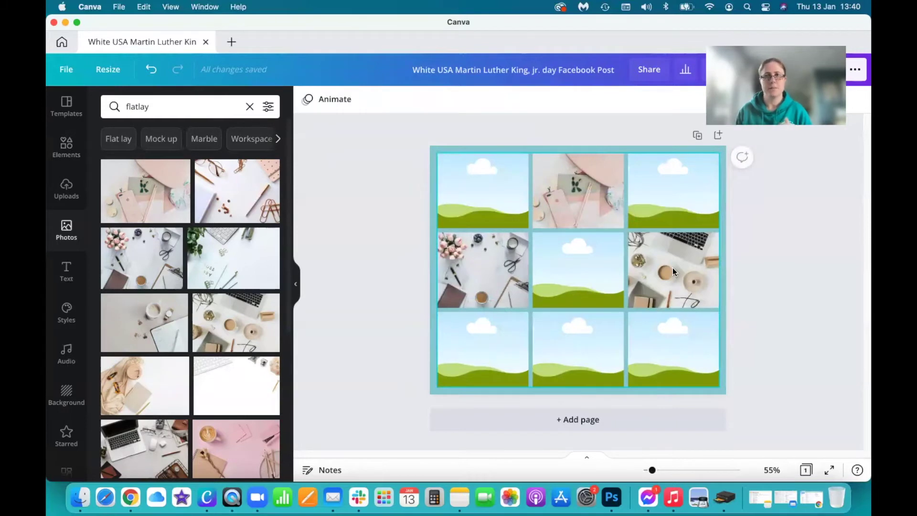
Drag more flatlay photos in: clipboard top-right, pink flowers bottom-middle, palm leaf top-left
{"action": "scroll", "coordinate": [173, 407], "scroll_direction": "down", "scroll_amount": 3}
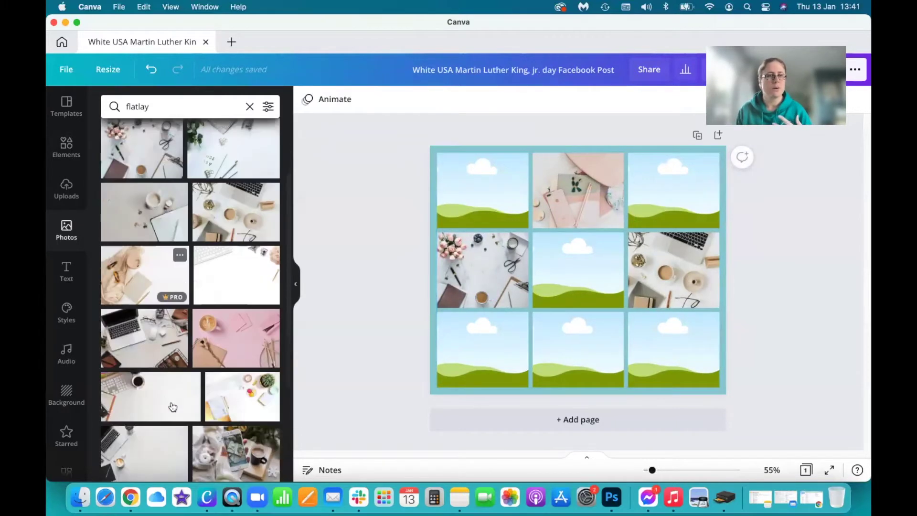
{"action": "scroll", "coordinate": [173, 407], "scroll_direction": "down", "scroll_amount": 5}
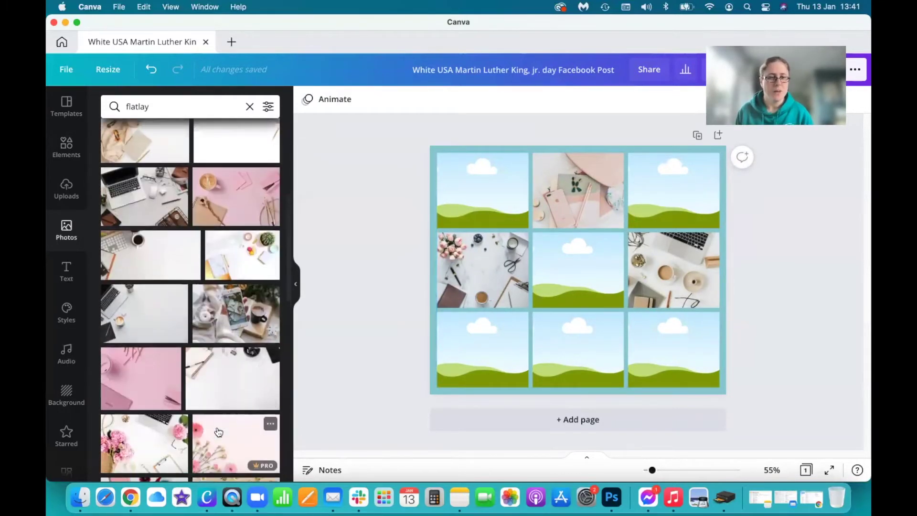
{"action": "scroll", "coordinate": [219, 432], "scroll_direction": "down", "scroll_amount": 3}
{"action": "left_click_drag", "start_coordinate": [153, 335], "coordinate": [476, 336]}
{"action": "left_click_drag", "start_coordinate": [236, 443], "coordinate": [659, 196]}
{"action": "scroll", "coordinate": [159, 400], "scroll_direction": "down", "scroll_amount": 5}
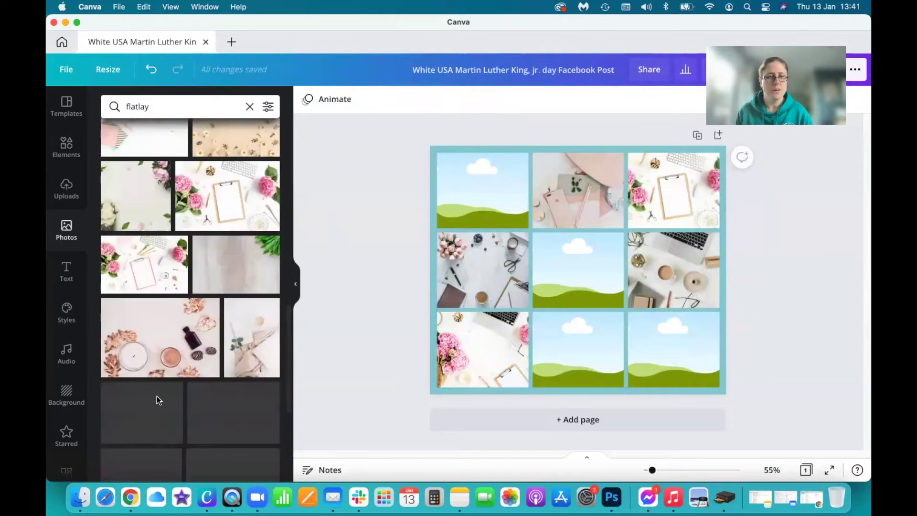
{"action": "left_click_drag", "start_coordinate": [162, 285], "coordinate": [558, 354]}
{"action": "scroll", "coordinate": [173, 409], "scroll_direction": "down", "scroll_amount": 4}
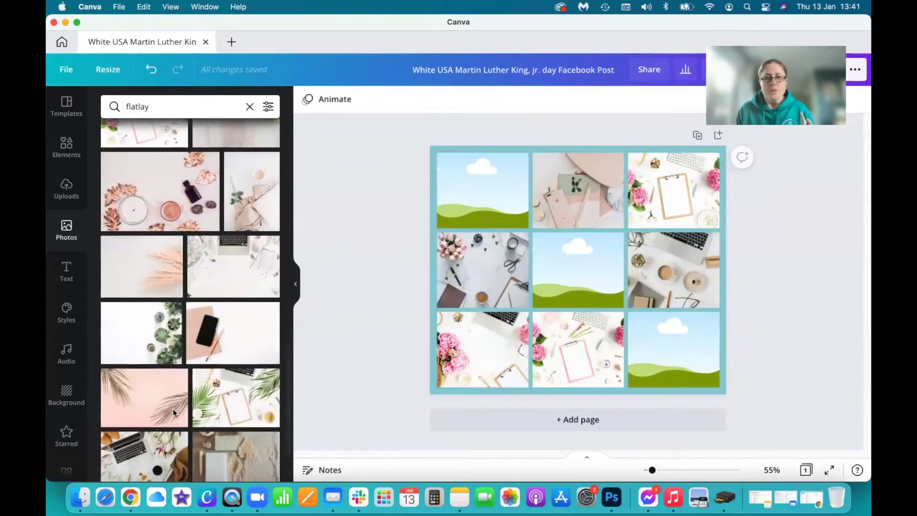
{"action": "left_click_drag", "start_coordinate": [237, 399], "coordinate": [471, 214]}
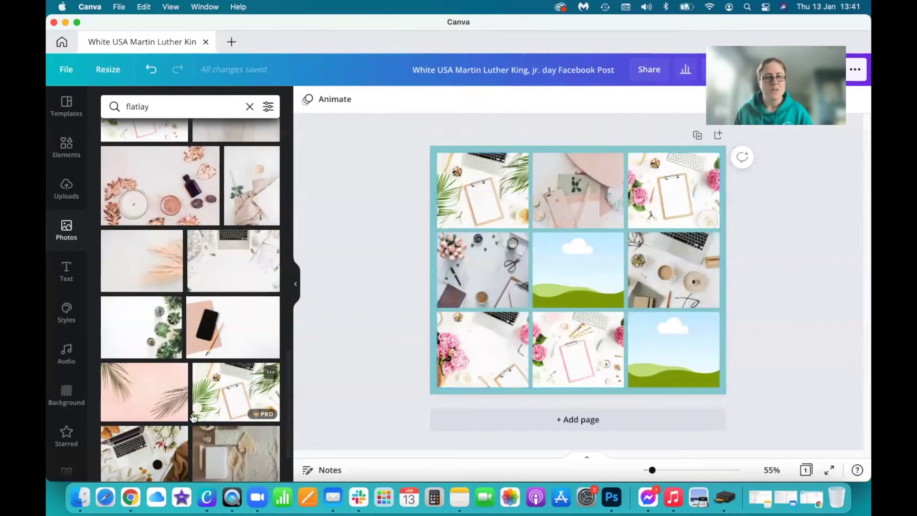
{"action": "scroll", "coordinate": [201, 436], "scroll_direction": "down", "scroll_amount": 3}
{"action": "scroll", "coordinate": [201, 434], "scroll_direction": "down", "scroll_amount": 10}
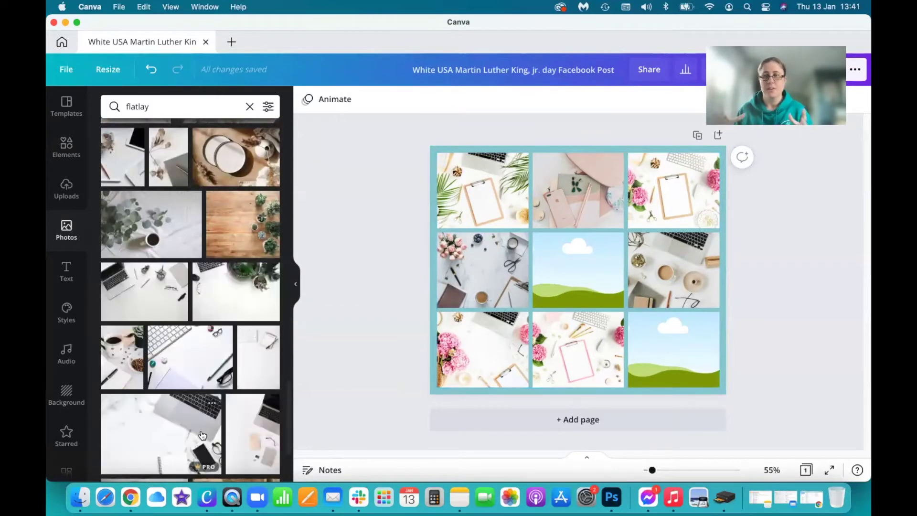
{"action": "scroll", "coordinate": [166, 374], "scroll_direction": "down", "scroll_amount": 8}
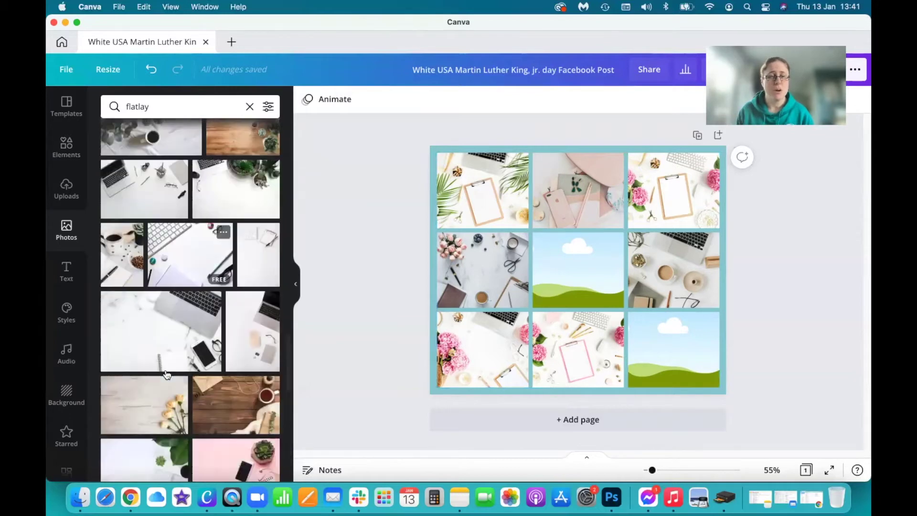
{"action": "scroll", "coordinate": [144, 377], "scroll_direction": "down", "scroll_amount": 2}
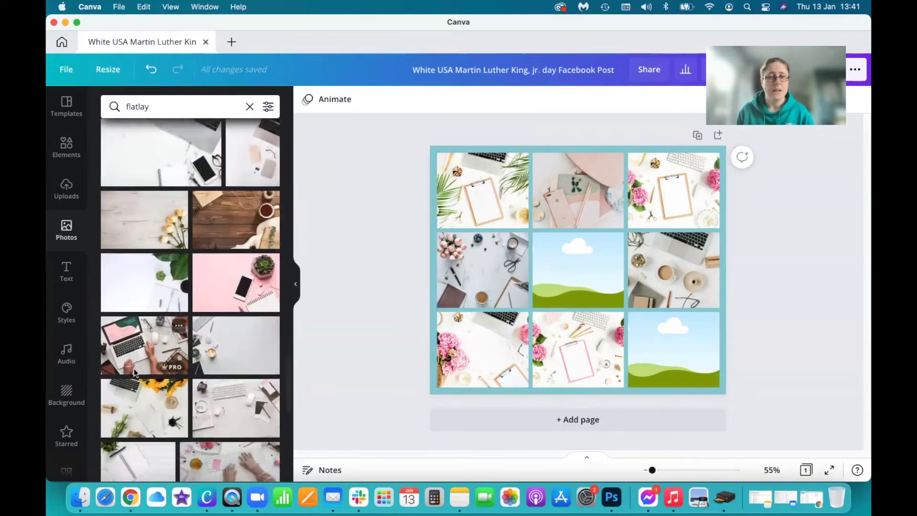
Place the sunflower-and-laptop flatlay photo in the bottom-right cell
{"action": "left_click", "coordinate": [138, 375]}
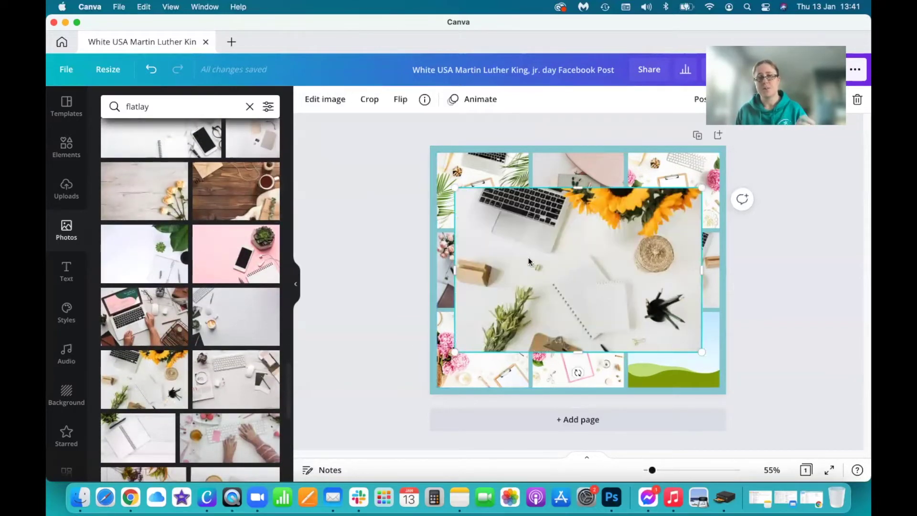
{"action": "left_click_drag", "start_coordinate": [584, 236], "coordinate": [654, 333]}
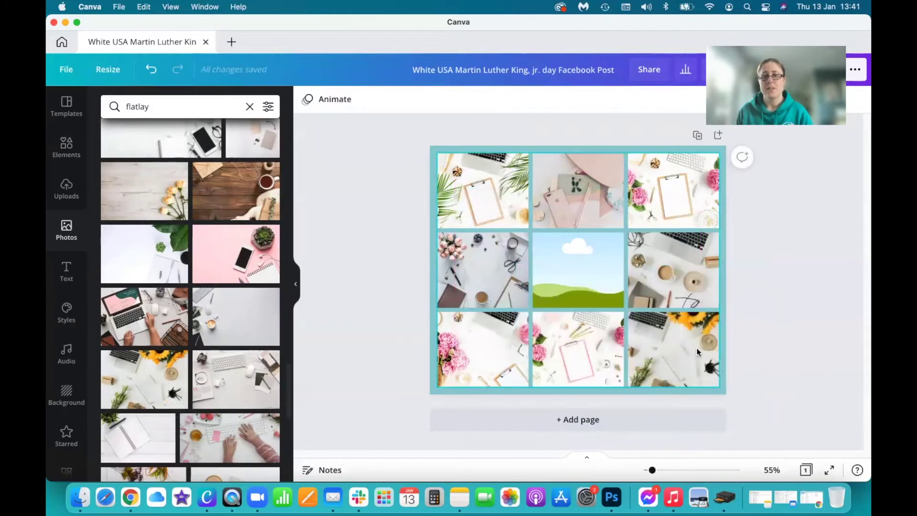
{"action": "double_click", "coordinate": [675, 340]}
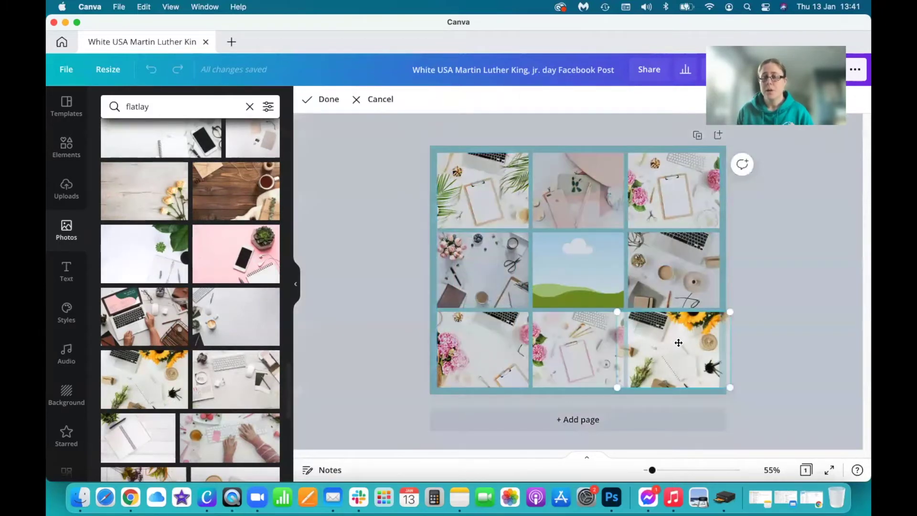
{"action": "left_click", "coordinate": [814, 312]}
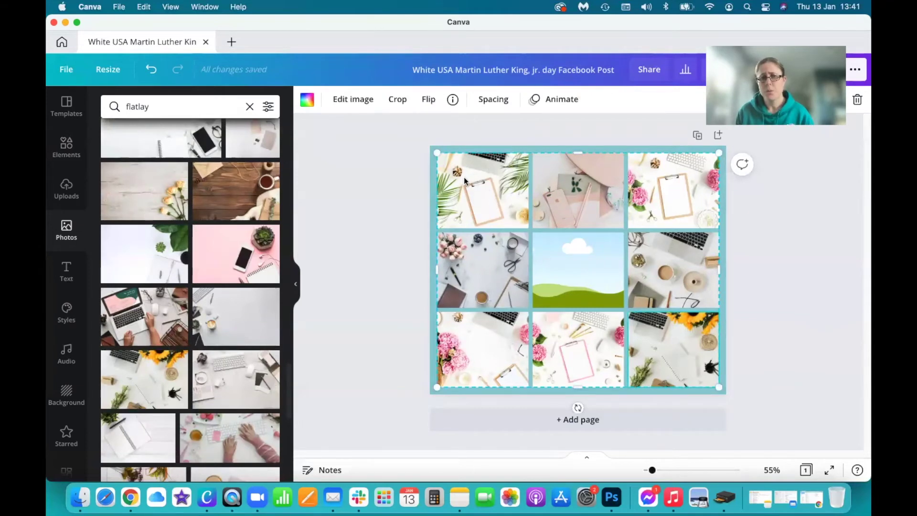
Shift the top-left palm-leaf photo right within its cell
{"action": "double_click", "coordinate": [485, 202]}
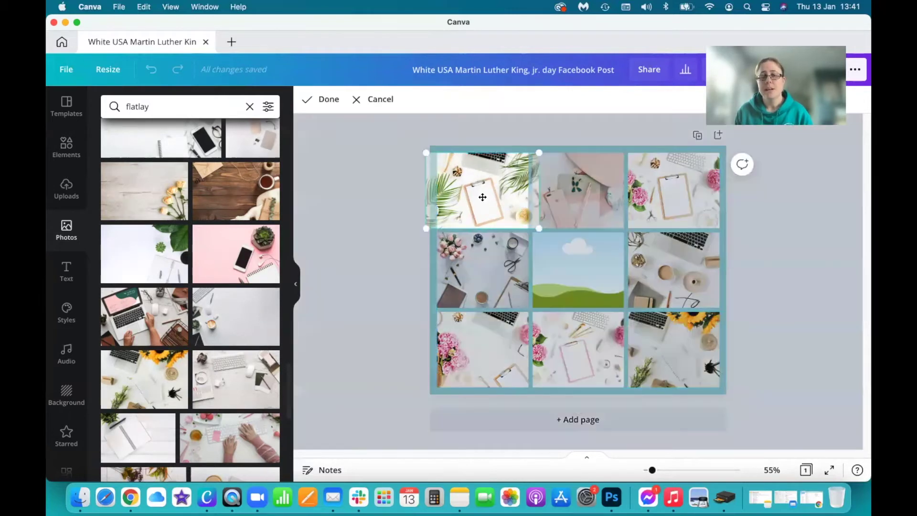
{"action": "left_click_drag", "start_coordinate": [480, 197], "coordinate": [510, 194]}
{"action": "left_click", "coordinate": [388, 239]}
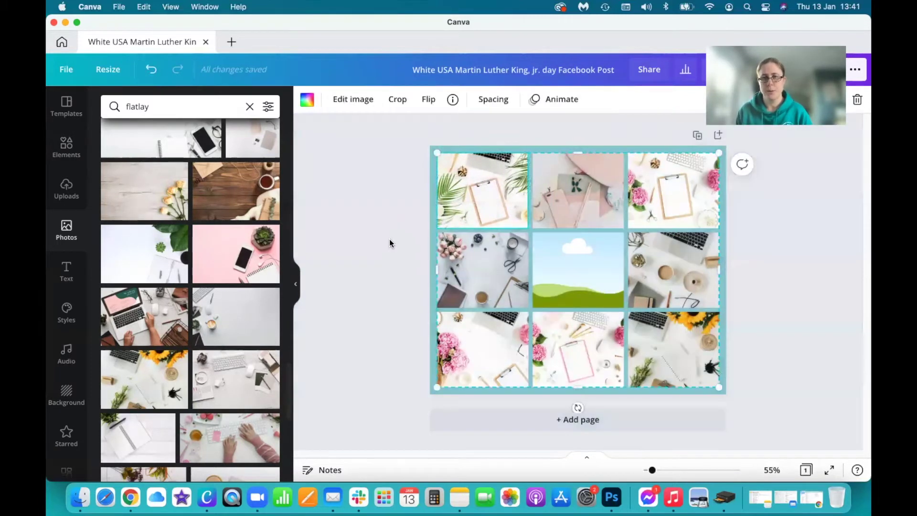
Fill the empty centre cell with the light teal document colour and add a paragraph text box
{"action": "left_click", "coordinate": [550, 257]}
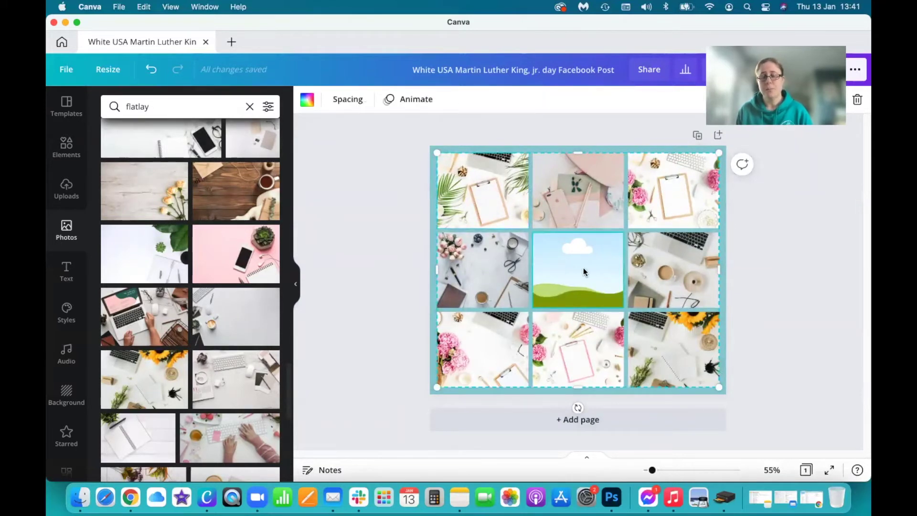
{"action": "left_click", "coordinate": [377, 264]}
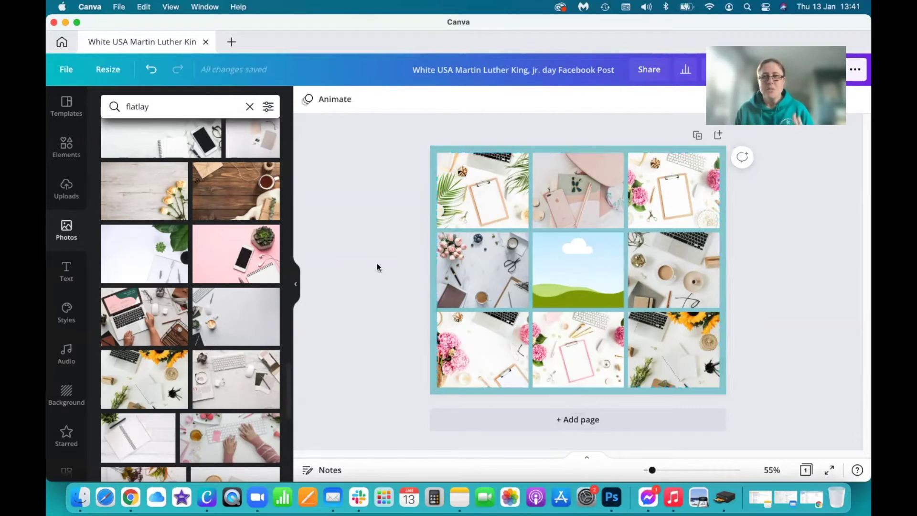
{"action": "left_click", "coordinate": [575, 267]}
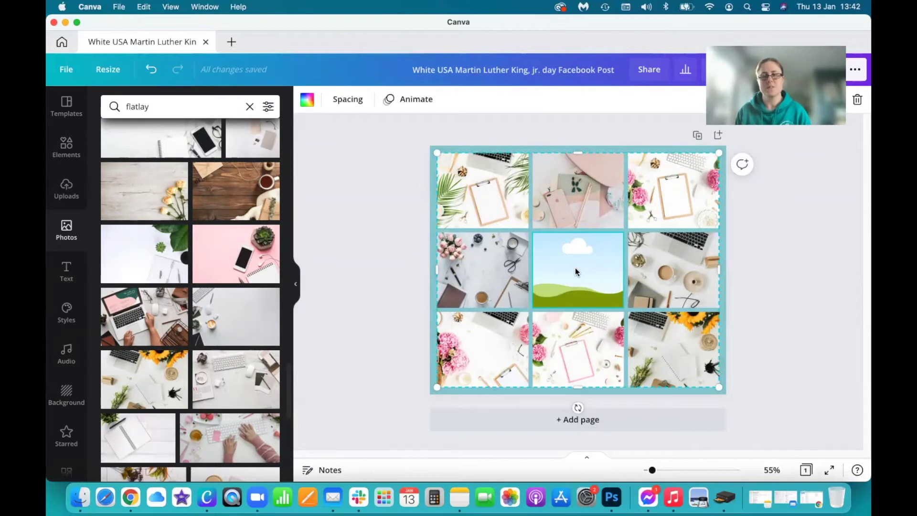
{"action": "left_click", "coordinate": [410, 271]}
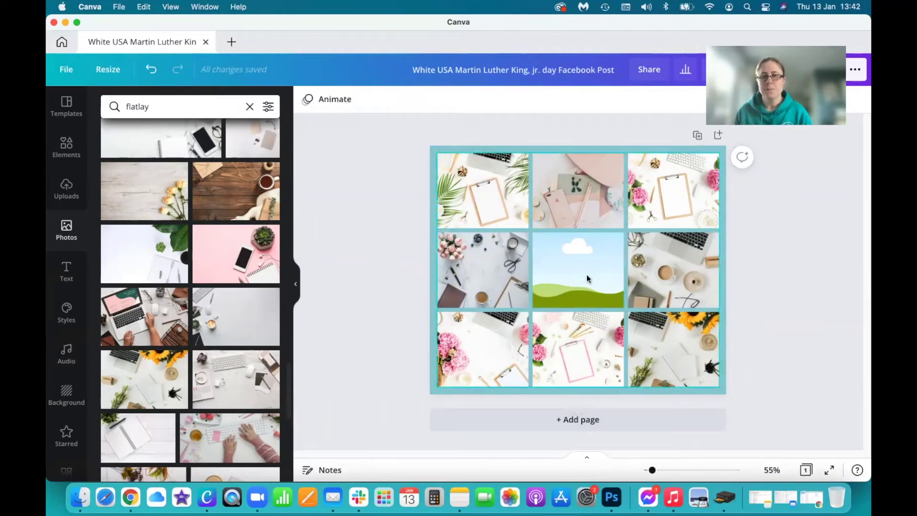
{"action": "left_click", "coordinate": [574, 262]}
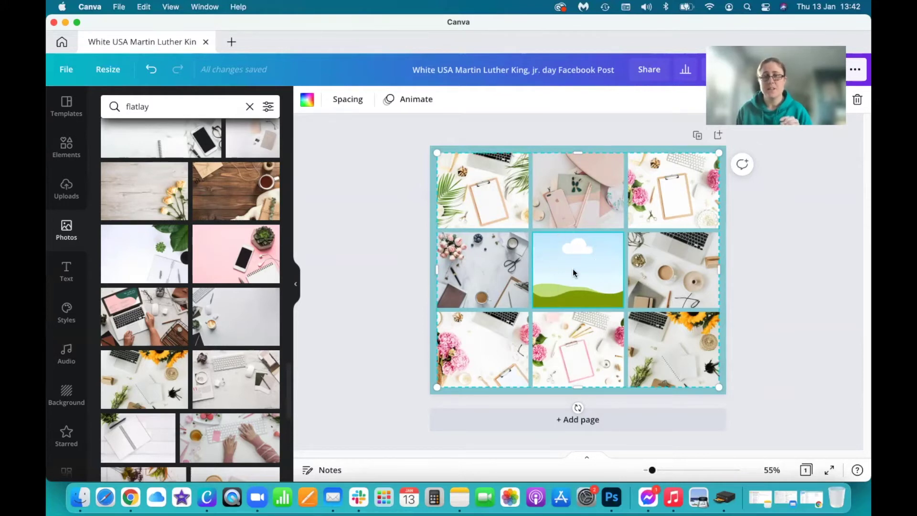
{"action": "left_click", "coordinate": [308, 101]}
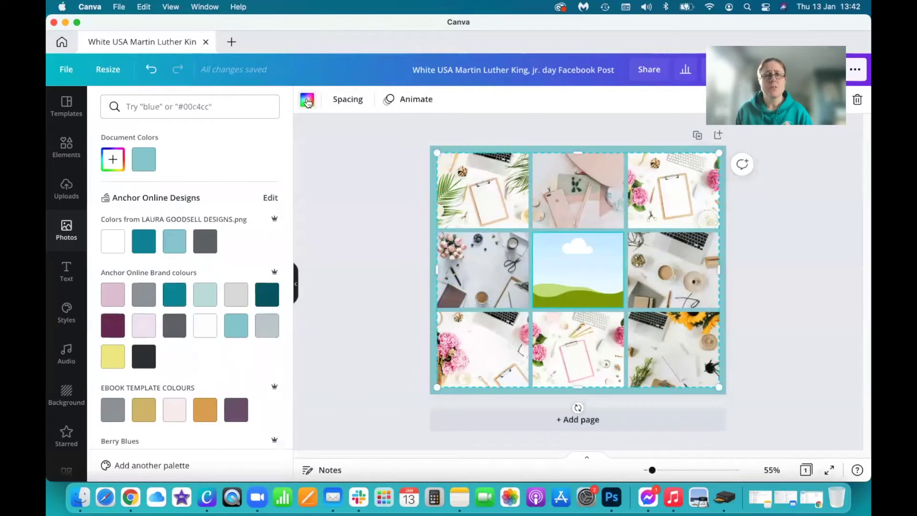
{"action": "left_click", "coordinate": [143, 160]}
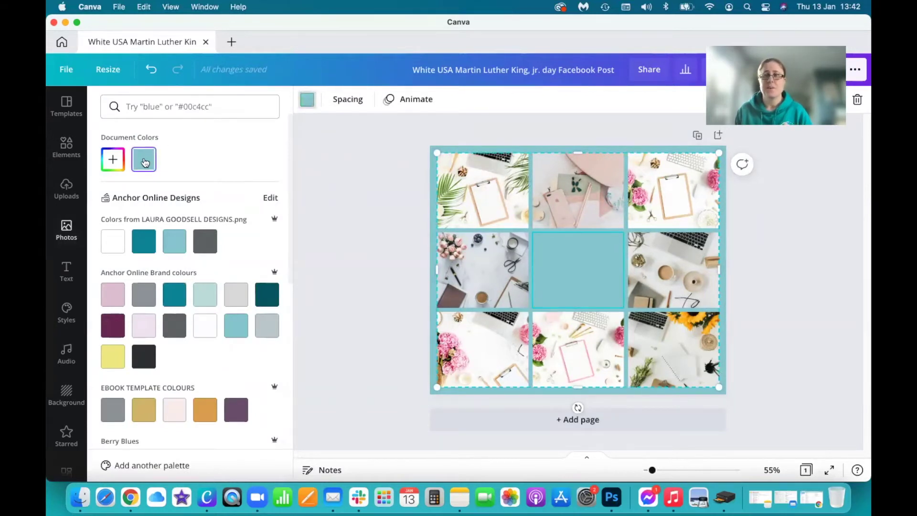
{"action": "left_click", "coordinate": [382, 243]}
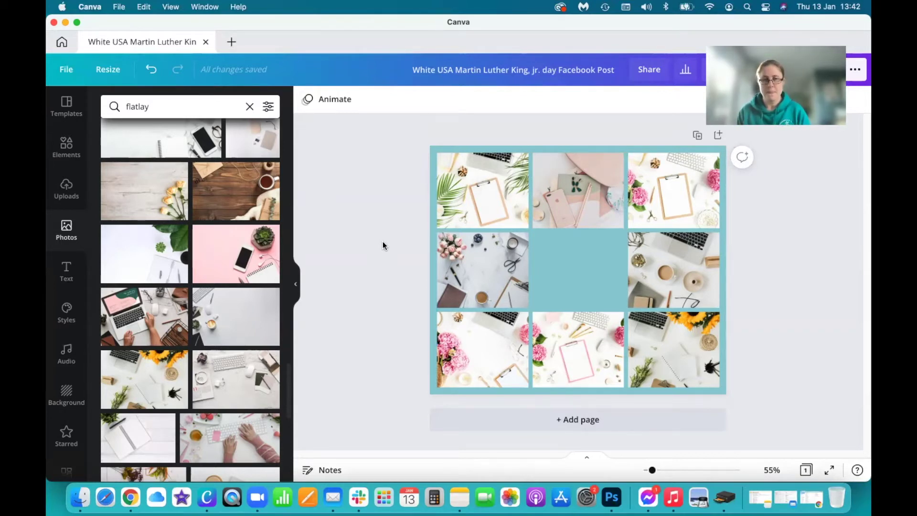
{"action": "key", "text": "t"}
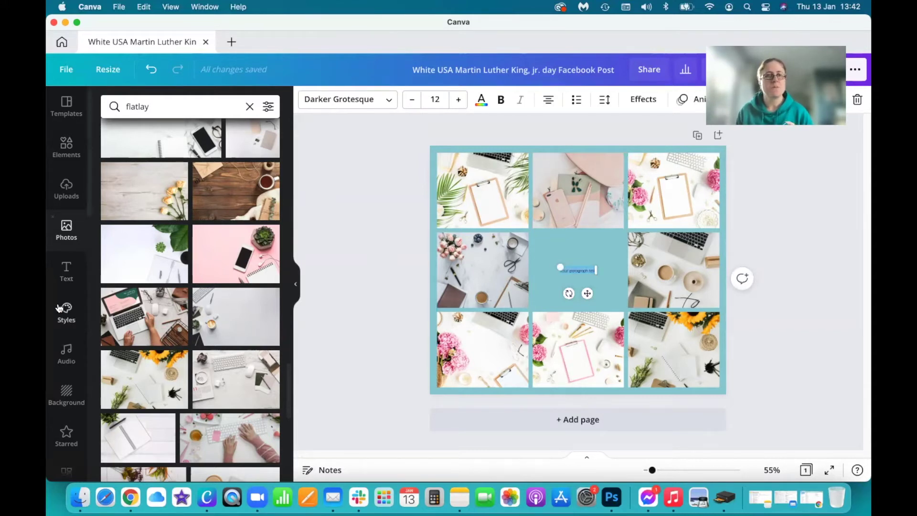
Enlarge the text to size 47.4, type 'Canva Beginners Class' and wrap it onto three lines
{"action": "left_click", "coordinate": [66, 272]}
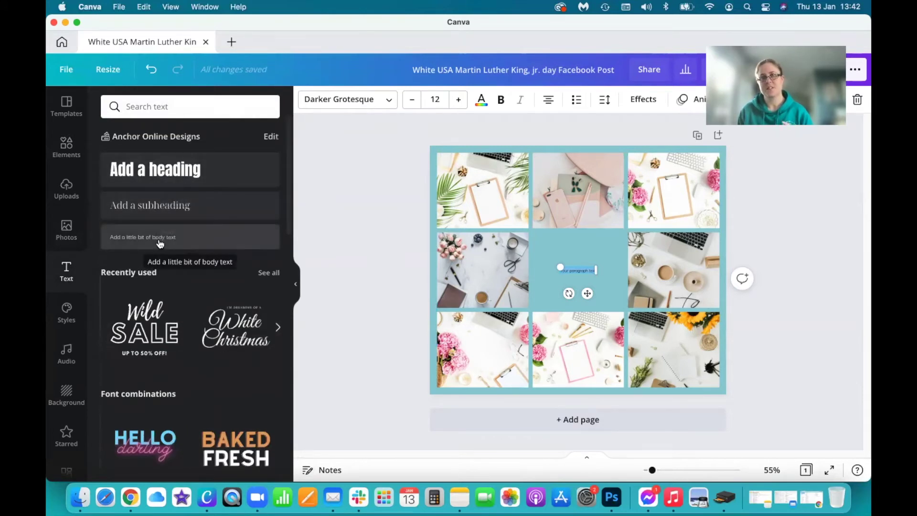
{"action": "left_click_drag", "start_coordinate": [560, 267], "coordinate": [454, 250]}
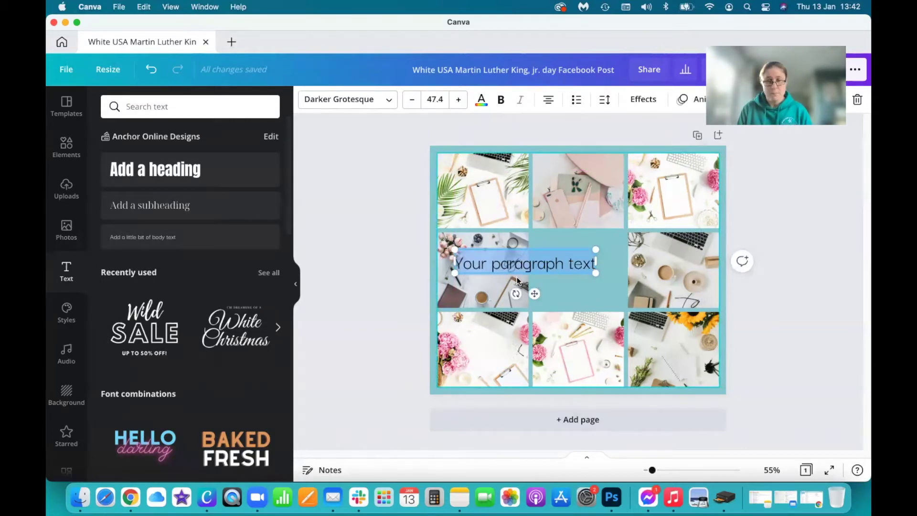
{"action": "left_click", "coordinate": [394, 254]}
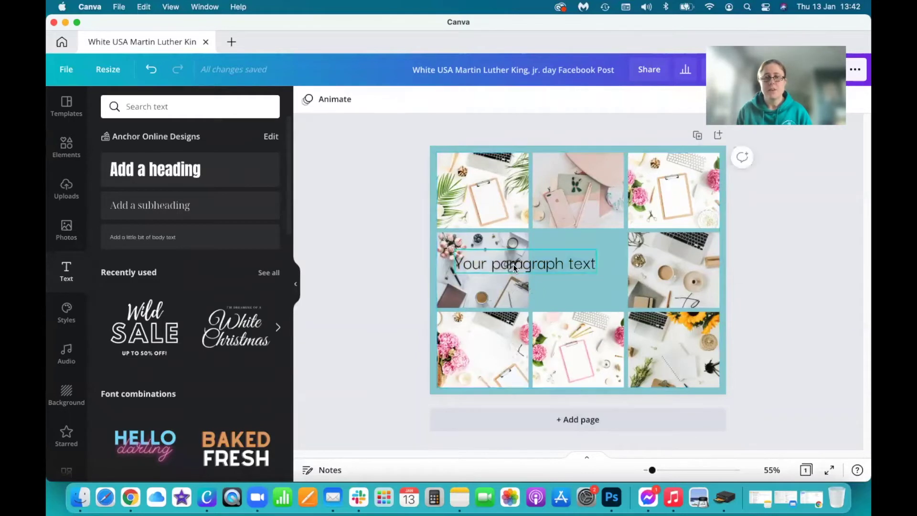
{"action": "left_click", "coordinate": [514, 266]}
{"action": "double_click", "coordinate": [514, 266]}
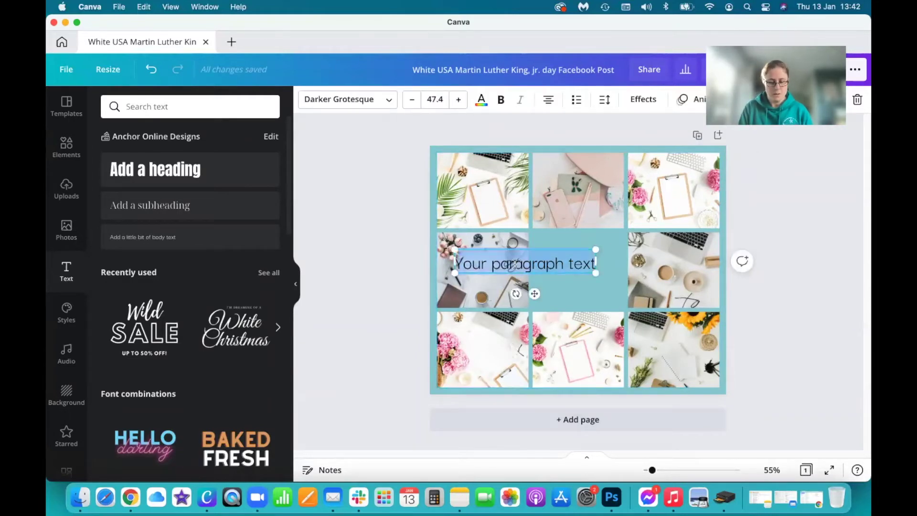
{"action": "type", "text": "Canva Be"}
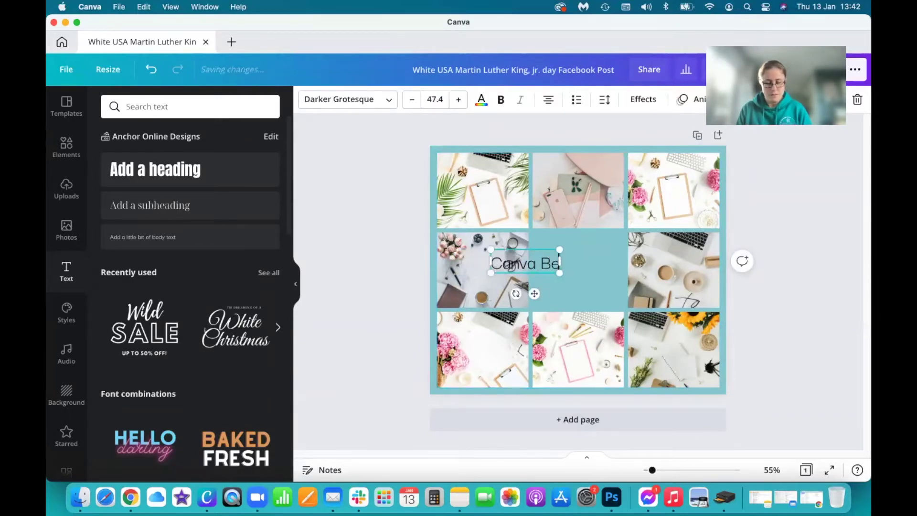
{"action": "type", "text": "ginners C"}
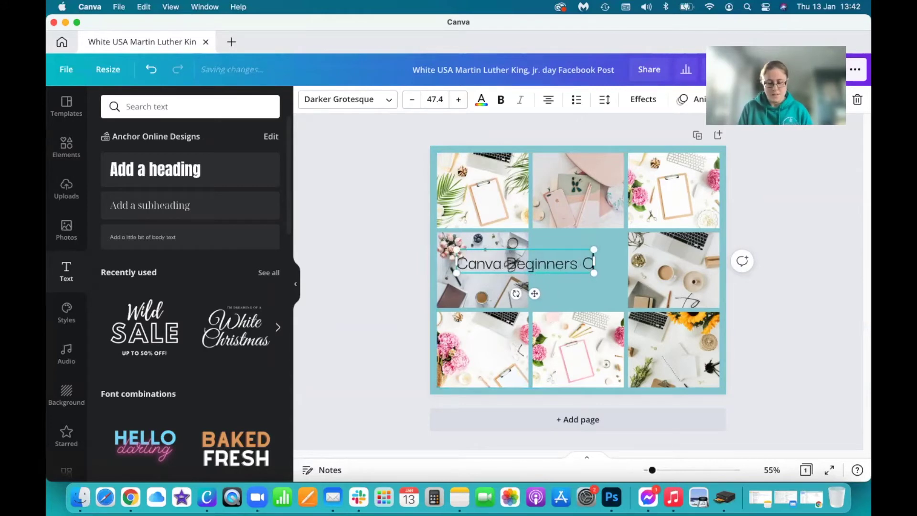
{"action": "type", "text": "lass"}
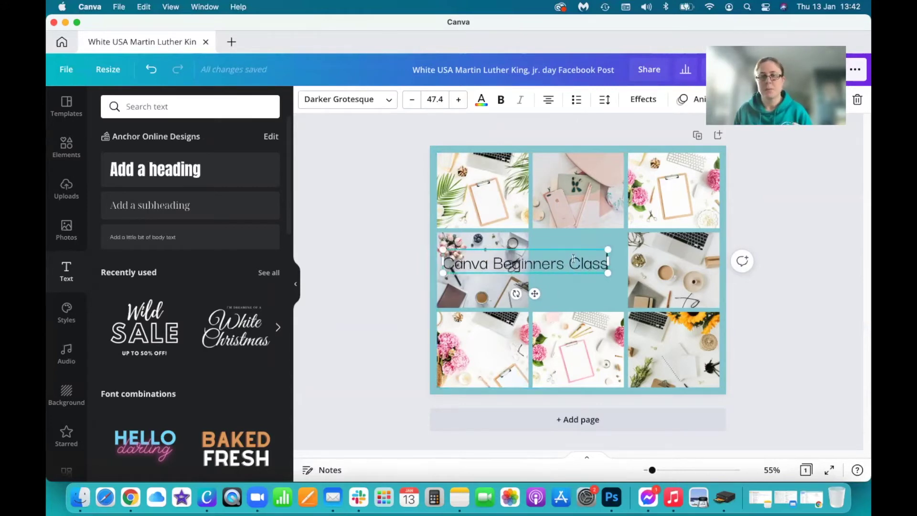
{"action": "left_click_drag", "start_coordinate": [609, 261], "coordinate": [571, 271]}
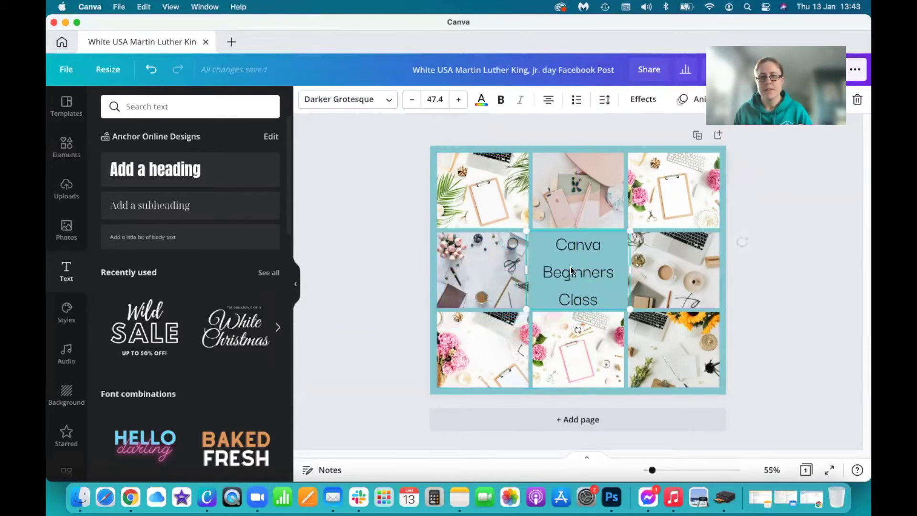
Tighten the title's line spacing to 0.96 and delete the extra heading box
{"action": "left_click", "coordinate": [605, 100]}
{"action": "left_click_drag", "start_coordinate": [709, 162], "coordinate": [694, 169]}
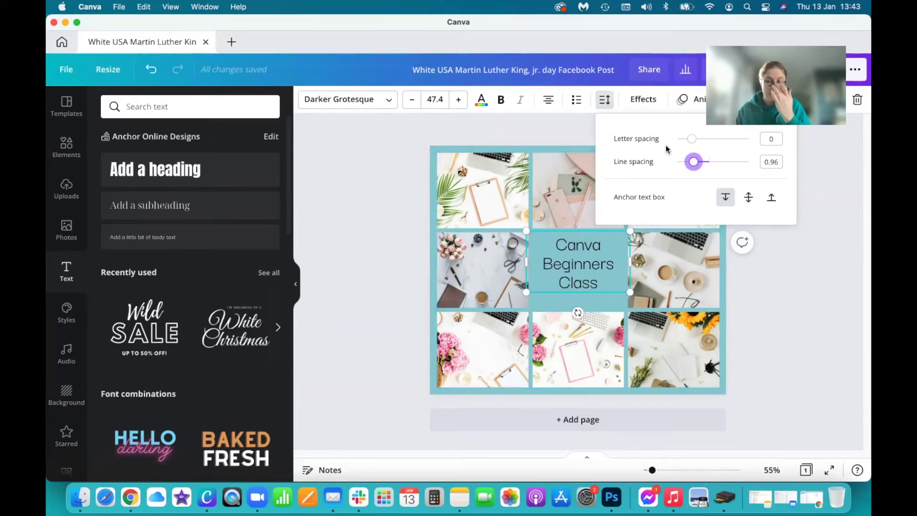
{"action": "left_click", "coordinate": [360, 101]}
{"action": "left_click", "coordinate": [358, 105]}
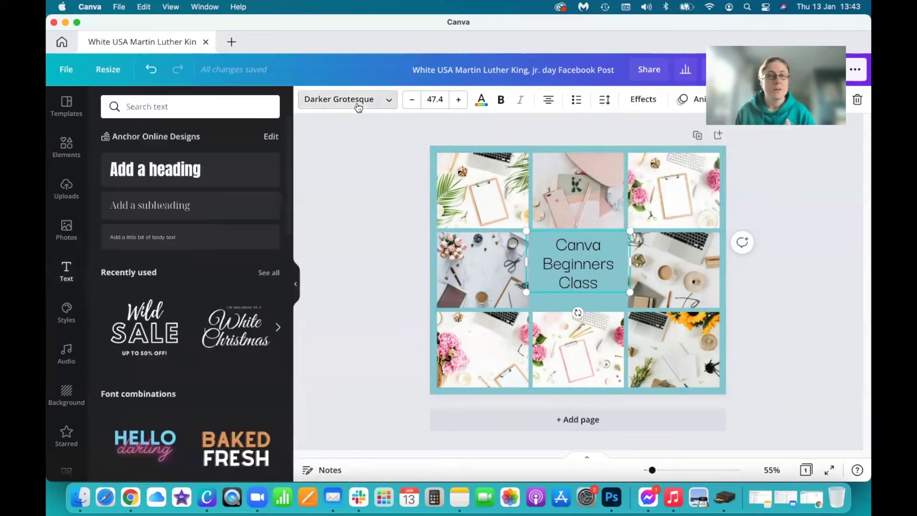
{"action": "left_click", "coordinate": [155, 169]}
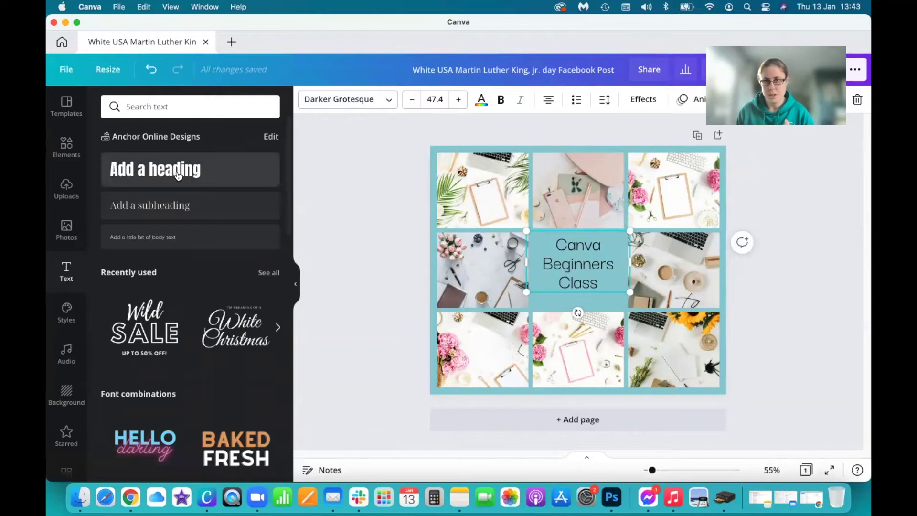
{"action": "left_click", "coordinate": [384, 280]}
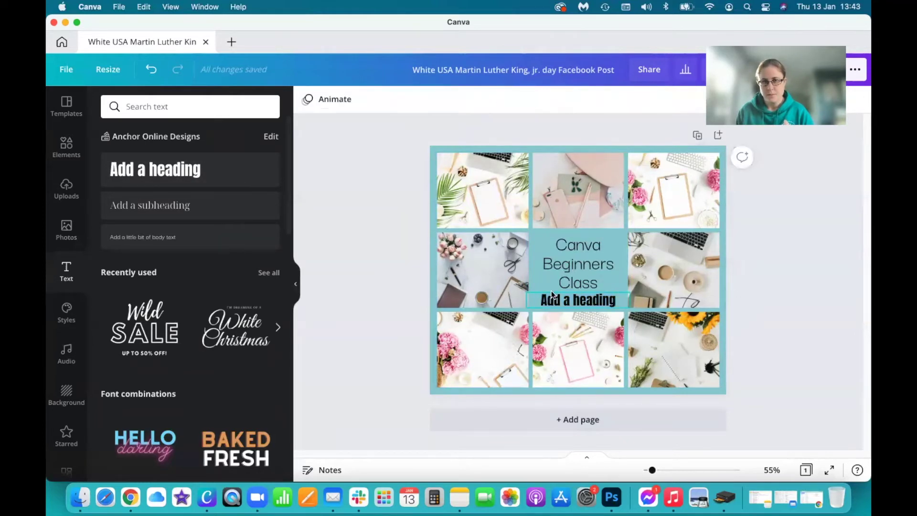
{"action": "left_click", "coordinate": [587, 300]}
{"action": "key", "text": "Delete"}
{"action": "left_click", "coordinate": [572, 249]}
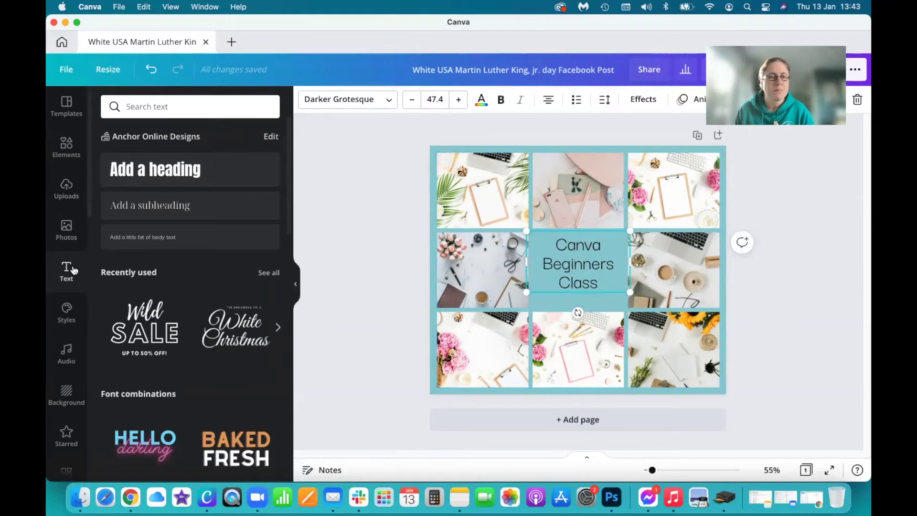
Restyle the title in Anton at size 40.7, wrapped onto three lines inside the centre cell
{"action": "left_click", "coordinate": [333, 100]}
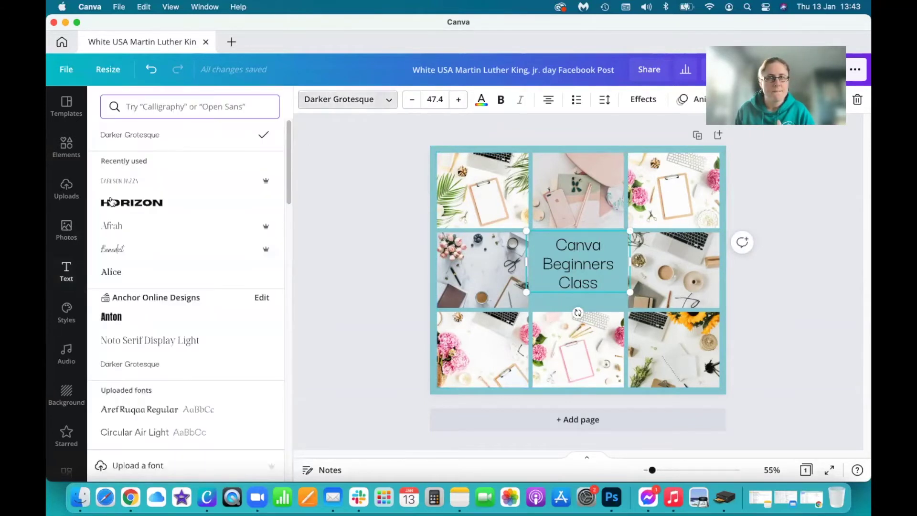
{"action": "left_click", "coordinate": [137, 204]}
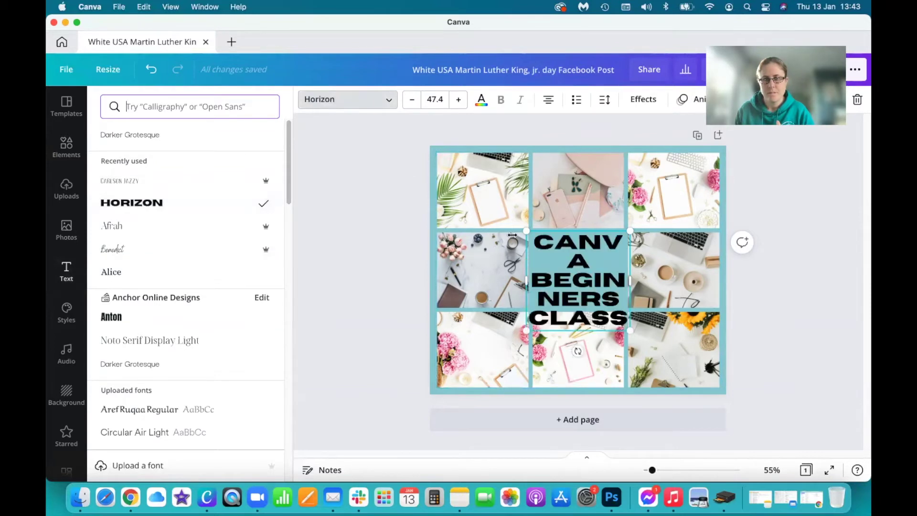
{"action": "left_click_drag", "start_coordinate": [506, 223], "coordinate": [466, 288]}
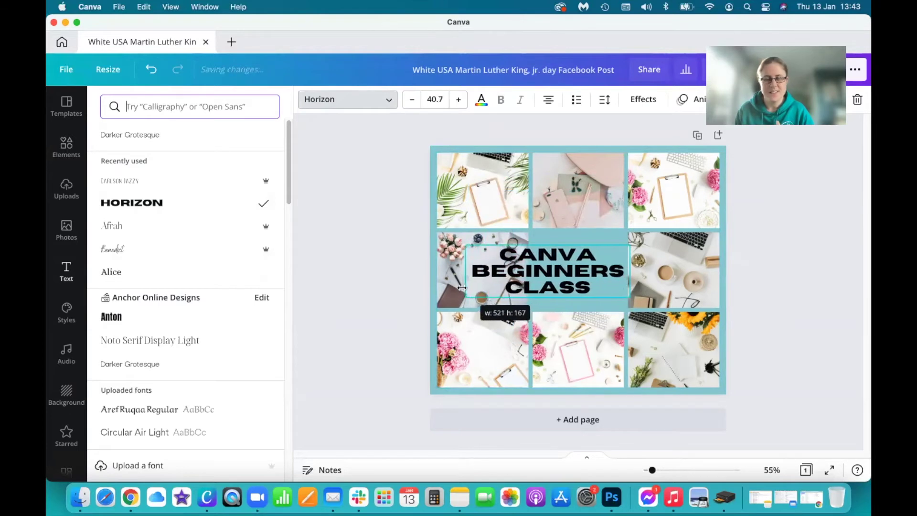
{"action": "left_click", "coordinate": [168, 321]}
{"action": "left_click_drag", "start_coordinate": [631, 256], "coordinate": [566, 251]}
{"action": "left_click", "coordinate": [321, 260]}
{"action": "left_click_drag", "start_coordinate": [508, 271], "coordinate": [571, 266]}
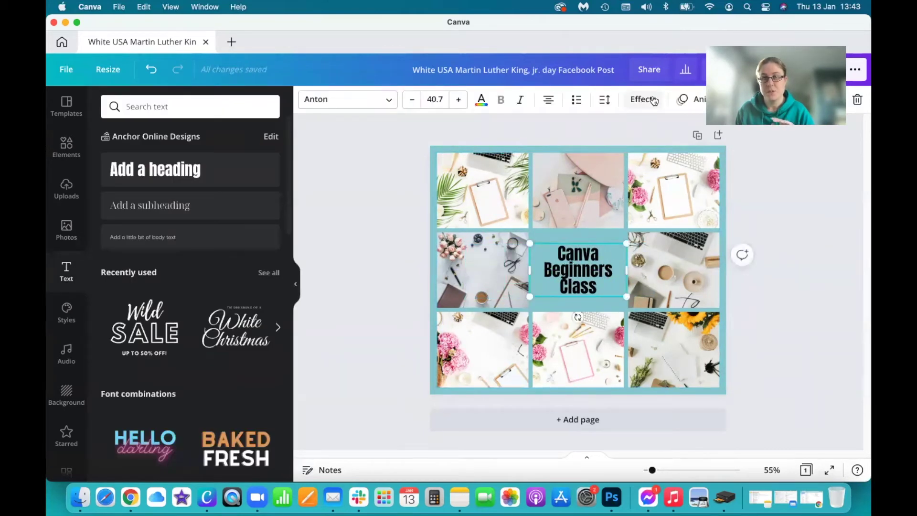
Widen the title's line spacing to 1.22 and nudge it to centre
{"action": "left_click", "coordinate": [599, 103]}
{"action": "left_click_drag", "start_coordinate": [695, 161], "coordinate": [702, 164]}
{"action": "left_click", "coordinate": [380, 234]}
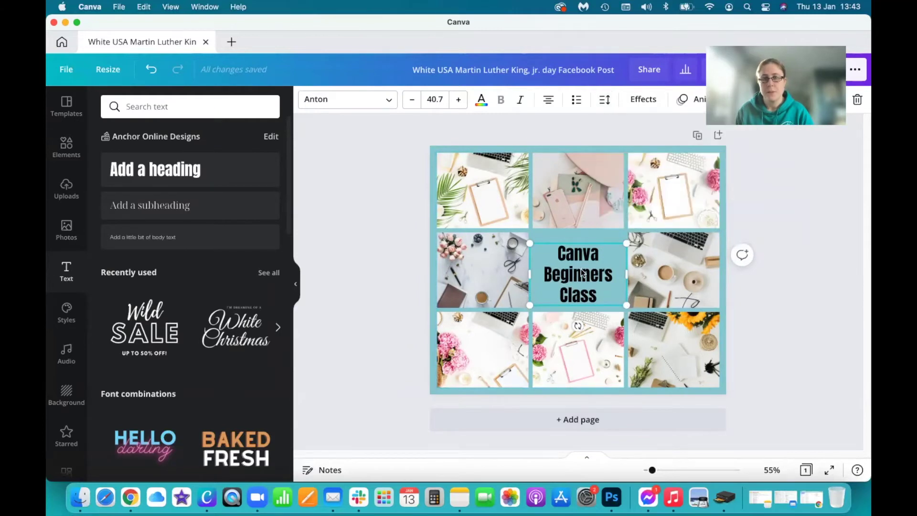
{"action": "left_click_drag", "start_coordinate": [582, 270], "coordinate": [581, 268]}
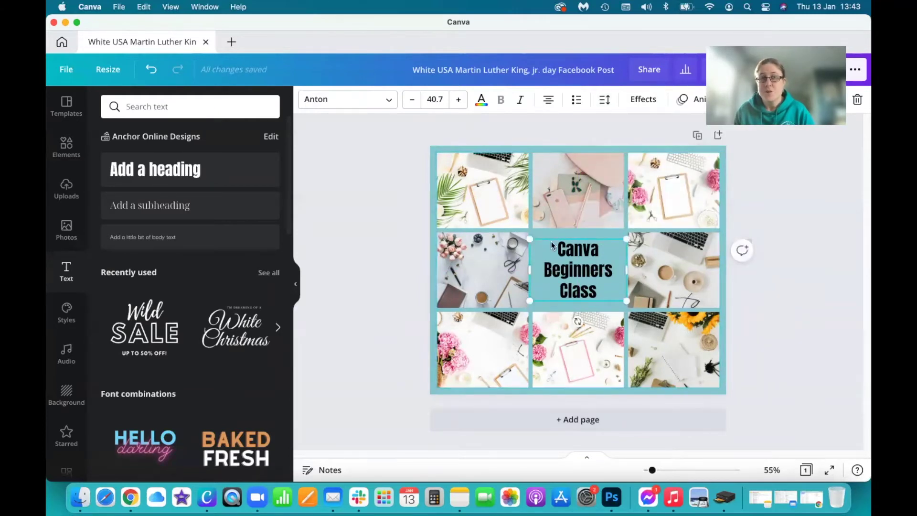
Colour the title dark teal and add a second page
{"action": "left_click", "coordinate": [481, 101]}
{"action": "left_click", "coordinate": [143, 241]}
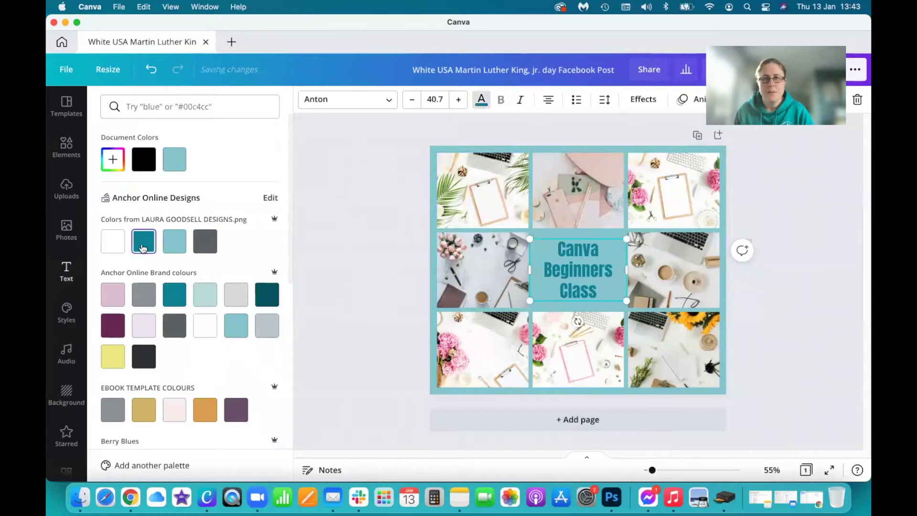
{"action": "left_click", "coordinate": [267, 294]}
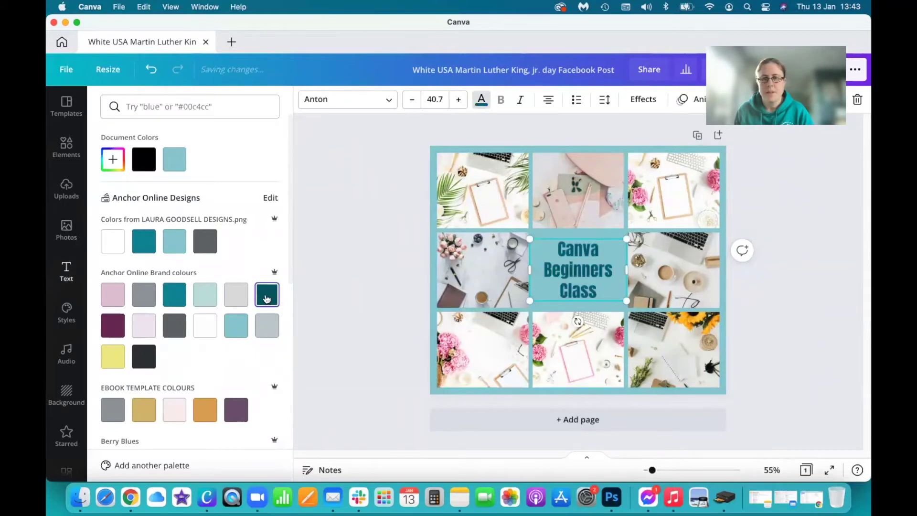
{"action": "left_click", "coordinate": [371, 274]}
{"action": "left_click", "coordinate": [371, 274]}
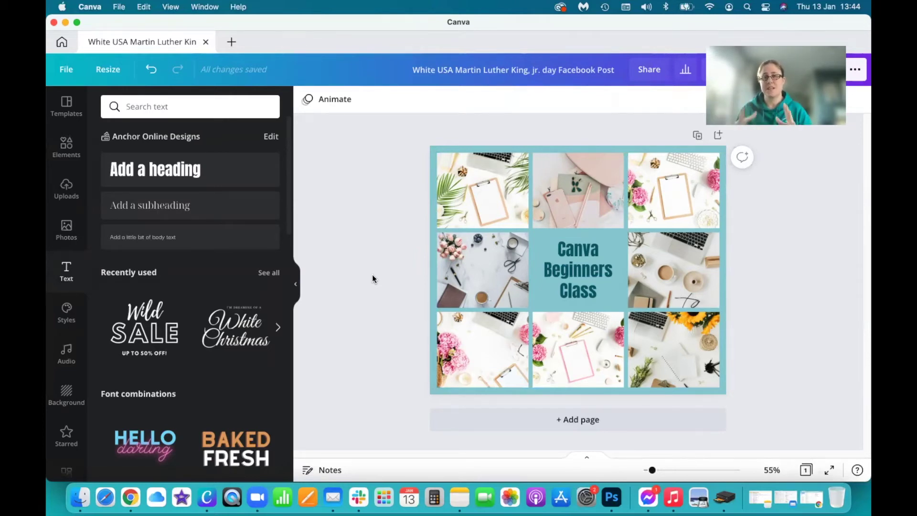
{"action": "left_click", "coordinate": [592, 421]}
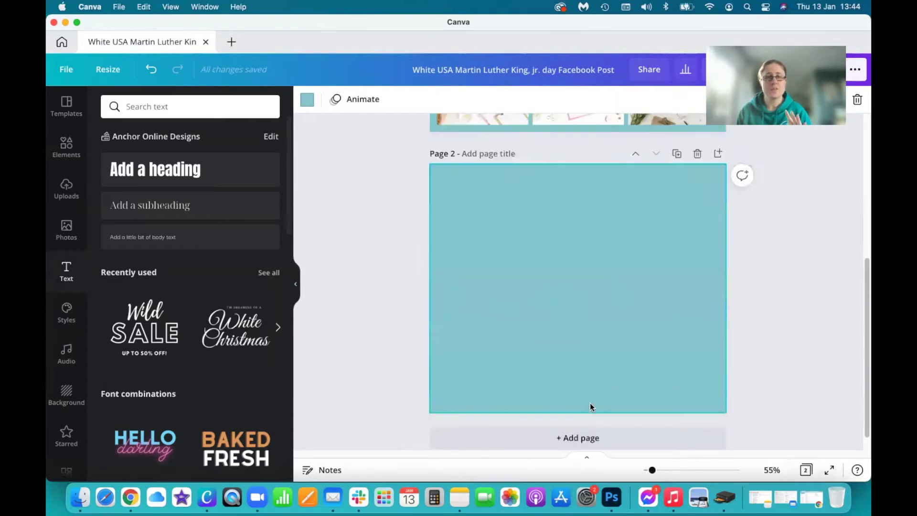
Add a three-column photo grid to page 2 and fill its middle cell light teal
{"action": "left_click", "coordinate": [66, 143]}
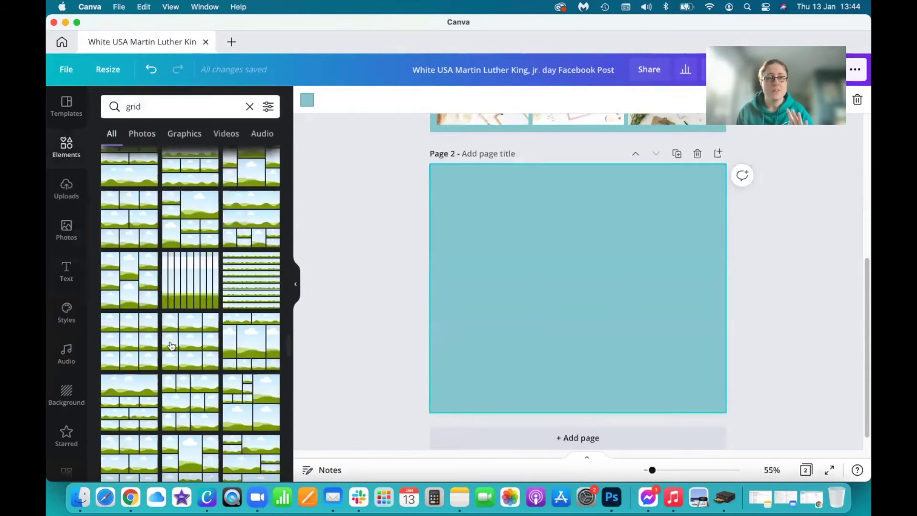
{"action": "scroll", "coordinate": [171, 394], "scroll_direction": "down", "scroll_amount": 5}
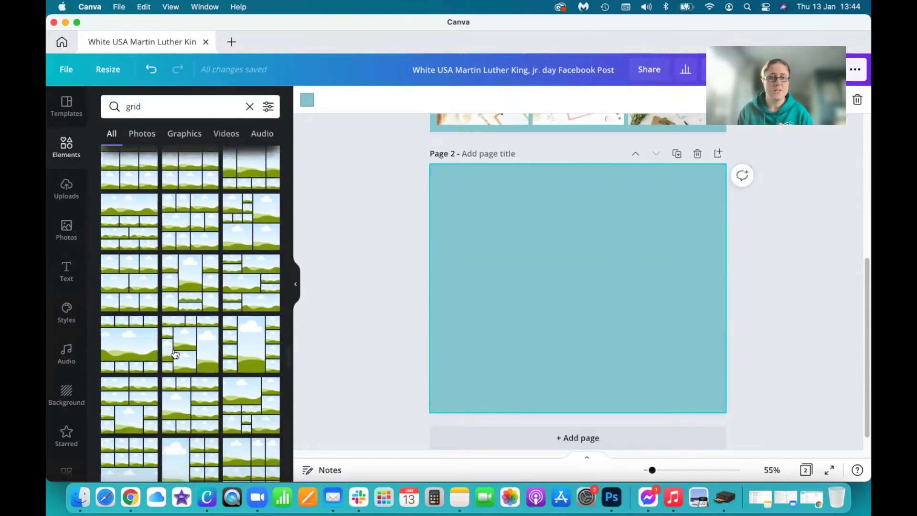
{"action": "left_click", "coordinate": [177, 284]}
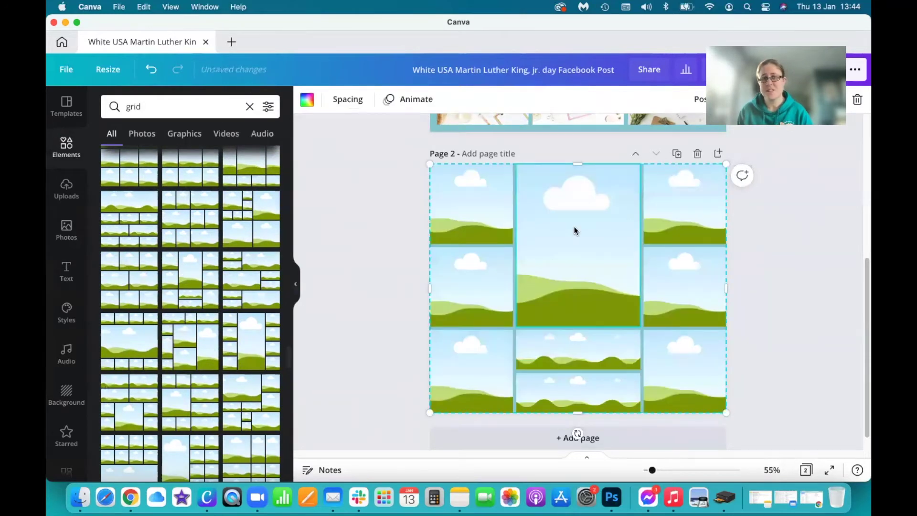
{"action": "left_click", "coordinate": [378, 225]}
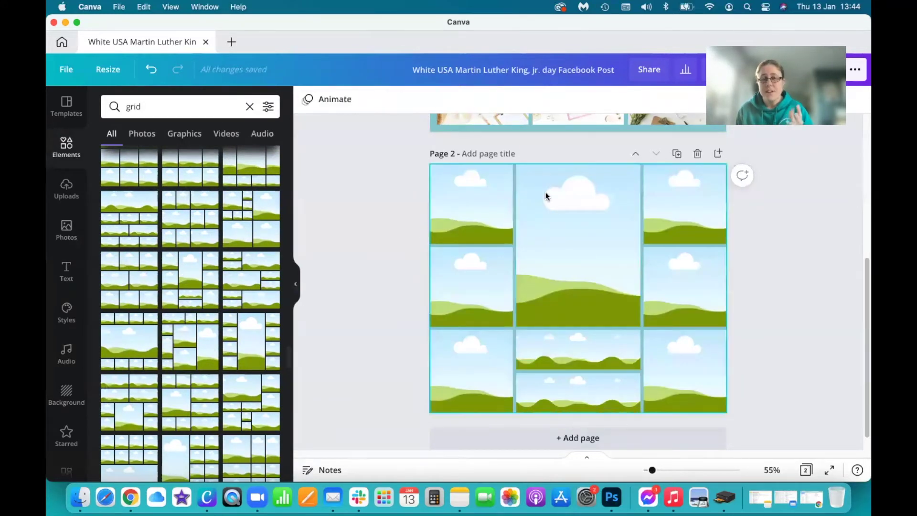
{"action": "left_click", "coordinate": [588, 232]}
{"action": "left_click", "coordinate": [306, 101]}
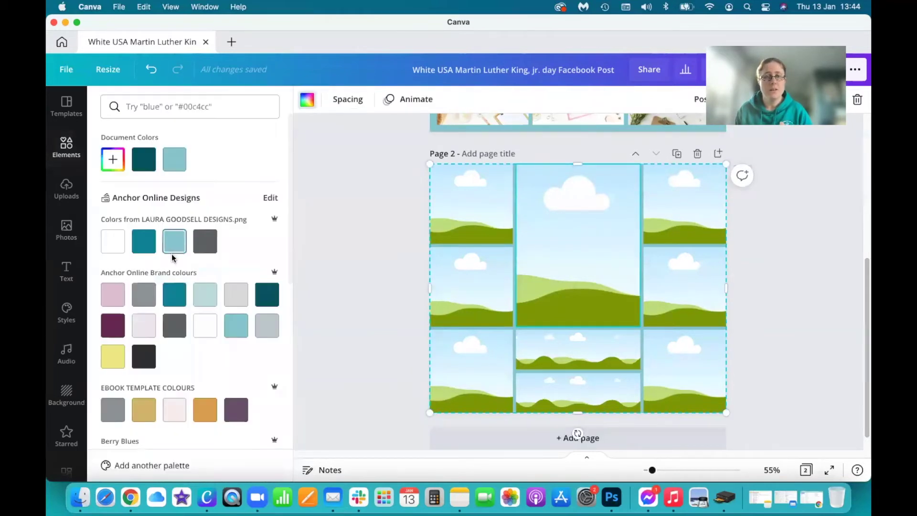
{"action": "left_click", "coordinate": [182, 243]}
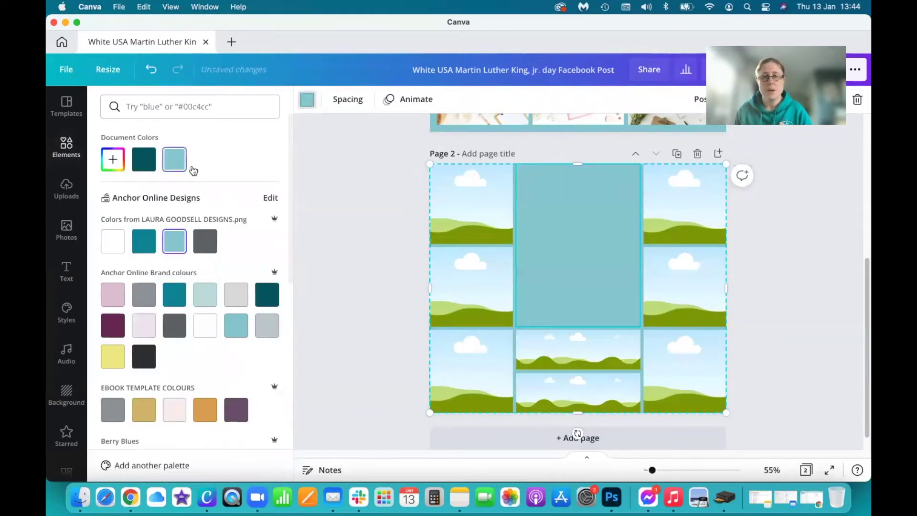
{"action": "left_click", "coordinate": [370, 238]}
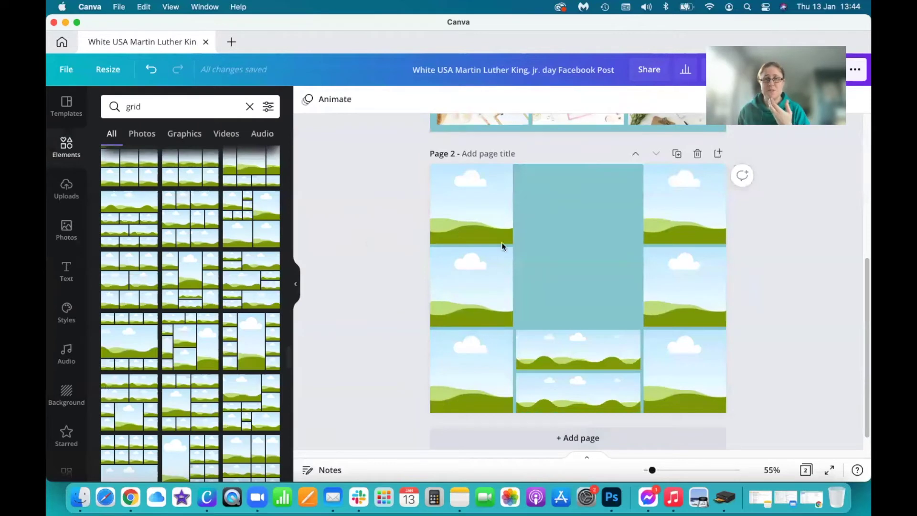
Shrink the grid to reveal a teal border and fill the lower-middle cell light teal
{"action": "left_click", "coordinate": [476, 207]}
{"action": "left_click_drag", "start_coordinate": [430, 164], "coordinate": [455, 205]}
{"action": "left_click", "coordinate": [350, 219]}
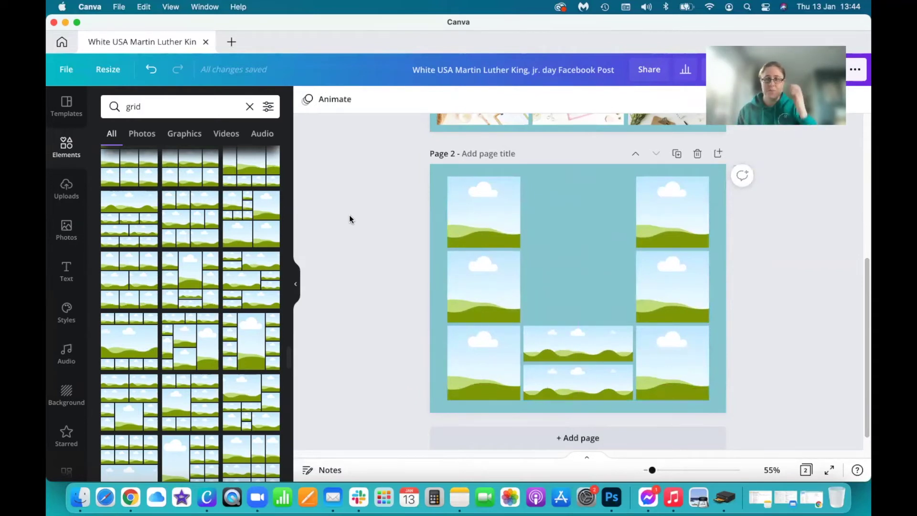
{"action": "left_click", "coordinate": [574, 386]}
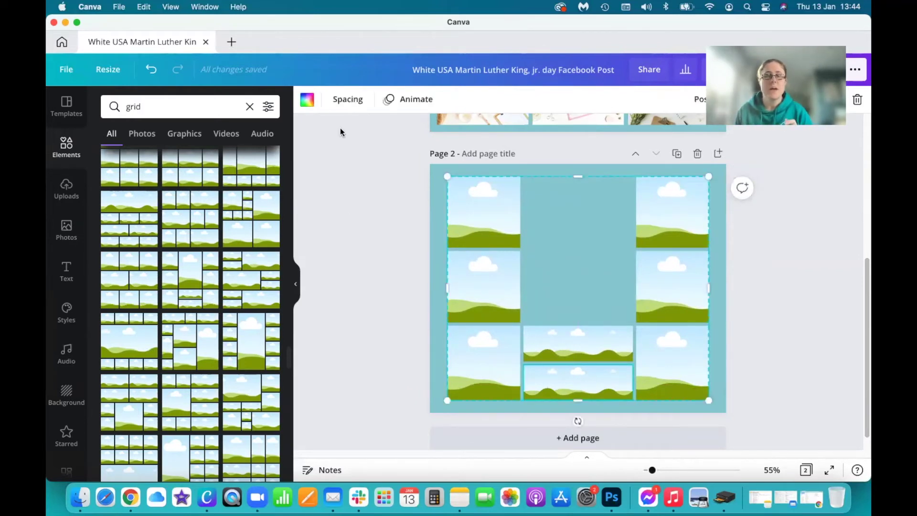
{"action": "left_click", "coordinate": [306, 100]}
{"action": "left_click", "coordinate": [174, 243]}
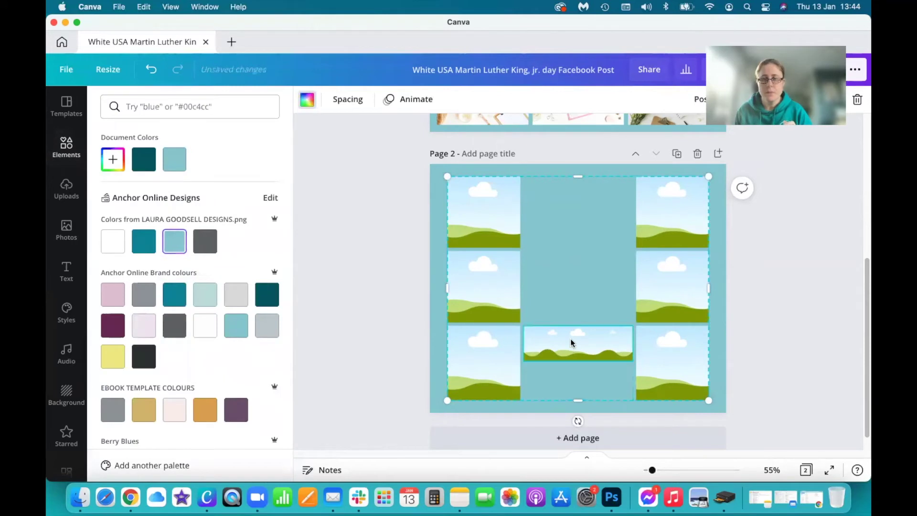
{"action": "left_click", "coordinate": [369, 324]}
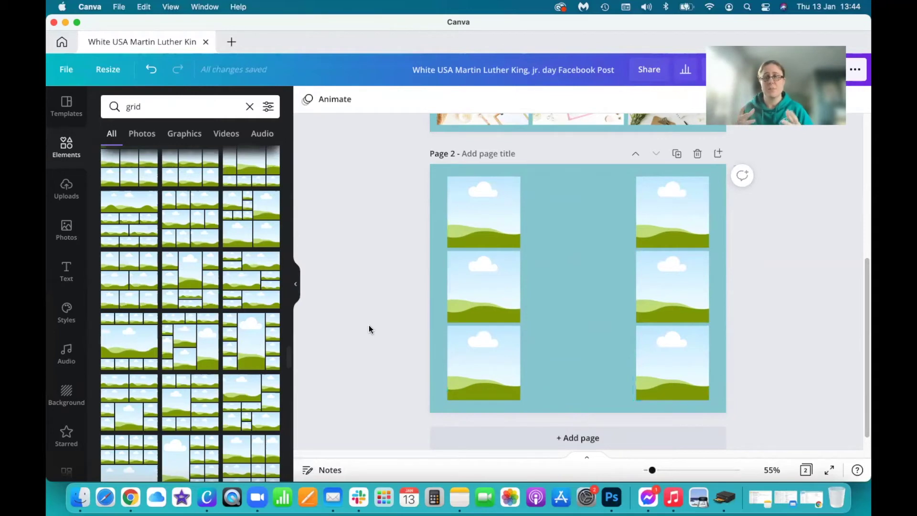
Add a blank third page below page 2
{"action": "scroll", "coordinate": [367, 326], "scroll_direction": "up", "scroll_amount": 5}
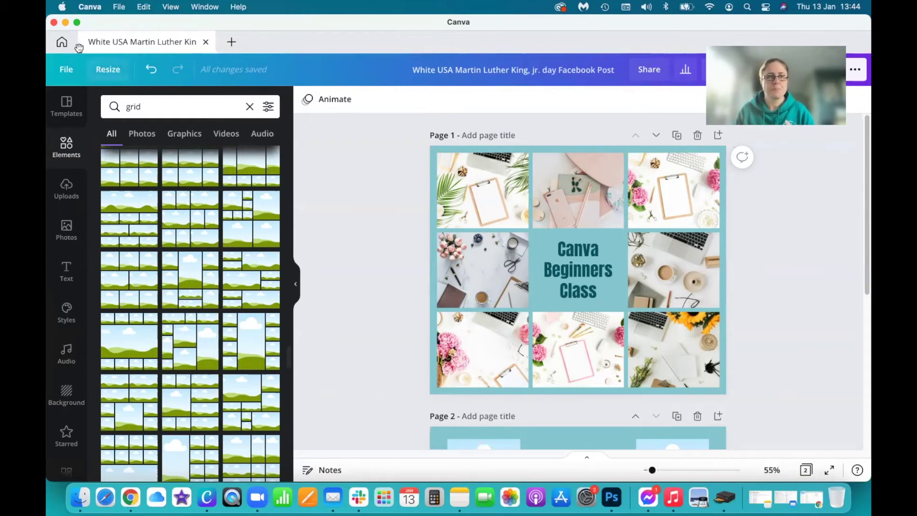
{"action": "scroll", "coordinate": [437, 254], "scroll_direction": "down", "scroll_amount": 5}
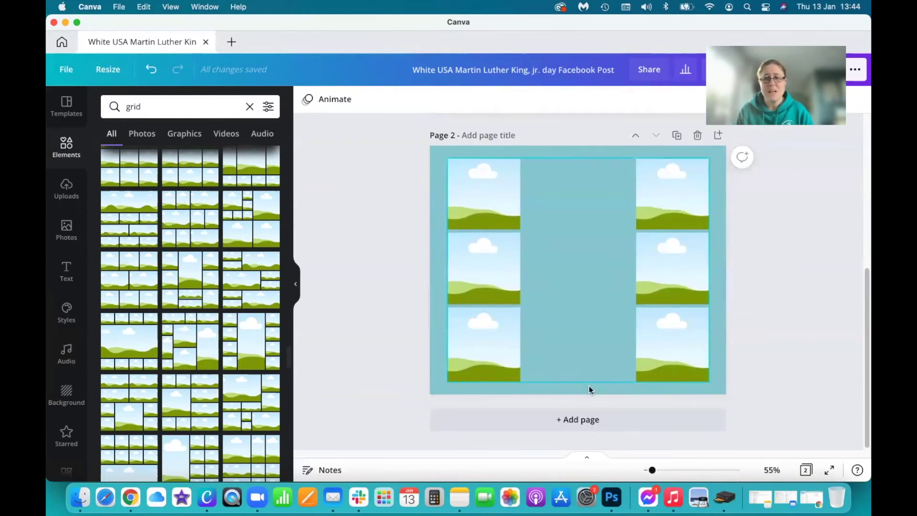
{"action": "left_click", "coordinate": [586, 421]}
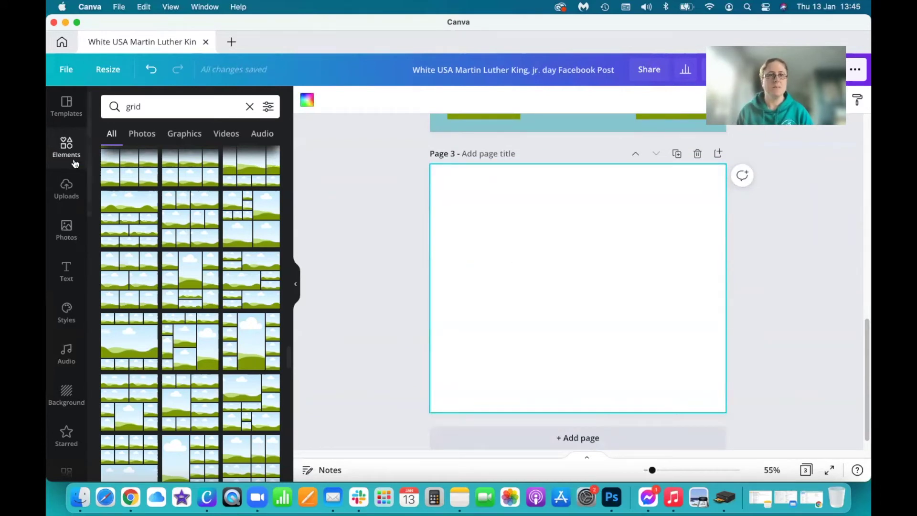
Replace the previous grid search in Elements with a search for 'frames'
{"action": "left_click", "coordinate": [191, 107]}
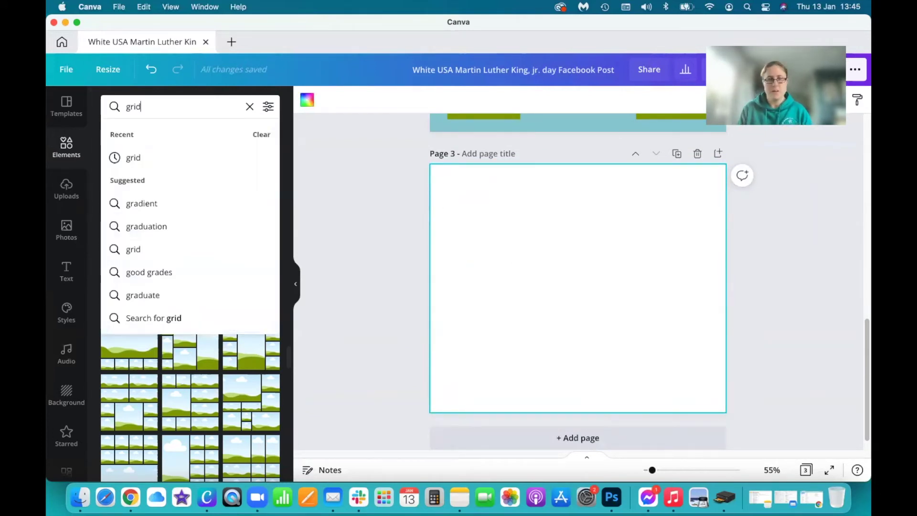
{"action": "key", "text": "super+a"}
{"action": "key", "text": "BackSpace"}
{"action": "type", "text": "frame"}
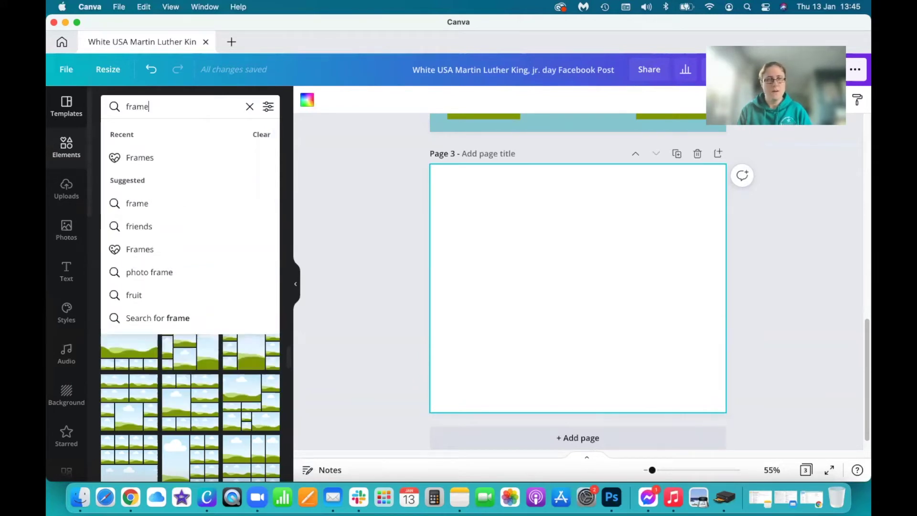
{"action": "type", "text": "s"}
{"action": "key", "text": "Return"}
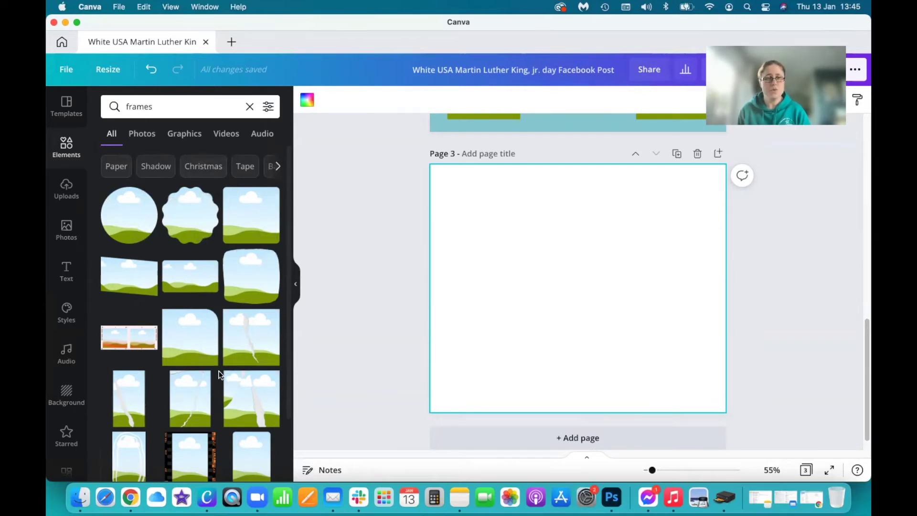
Scroll through the frame results to browse the shaped photo frames
{"action": "scroll", "coordinate": [219, 370], "scroll_direction": "down", "scroll_amount": 5}
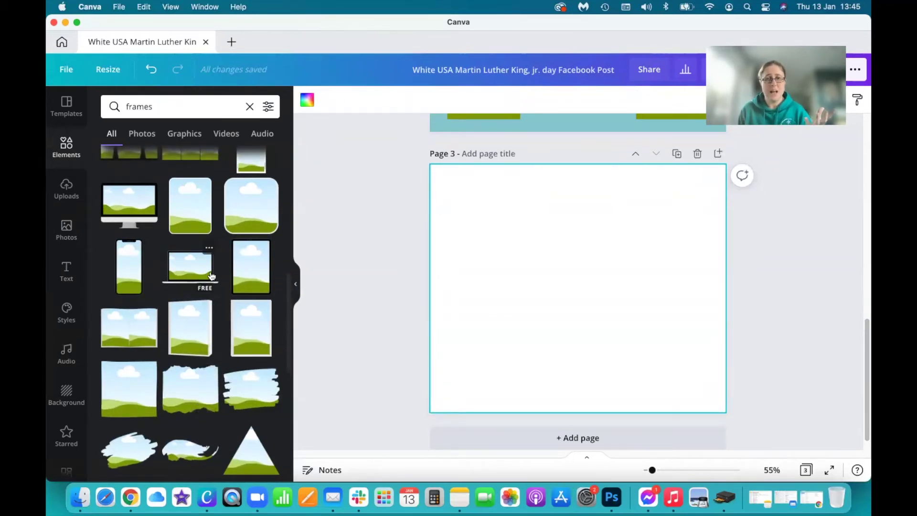
{"action": "scroll", "coordinate": [254, 265], "scroll_direction": "down", "scroll_amount": 5}
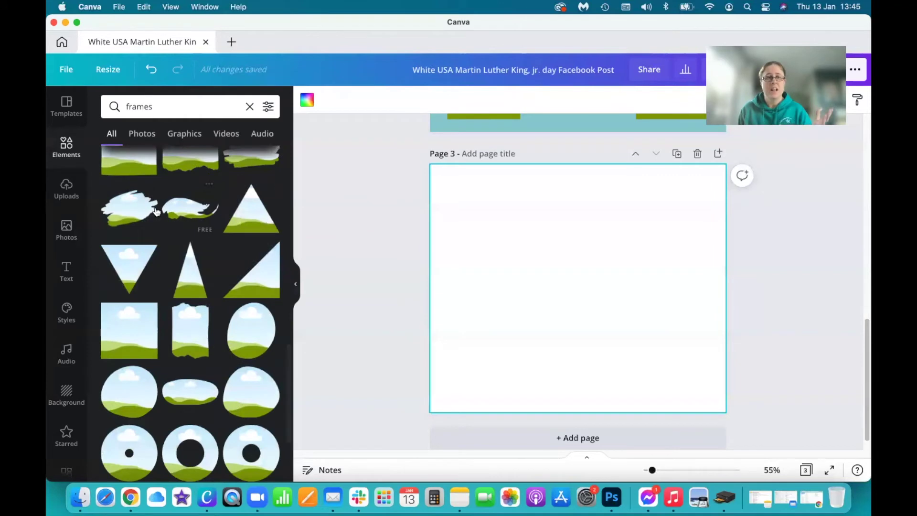
{"action": "scroll", "coordinate": [240, 290], "scroll_direction": "down", "scroll_amount": 12}
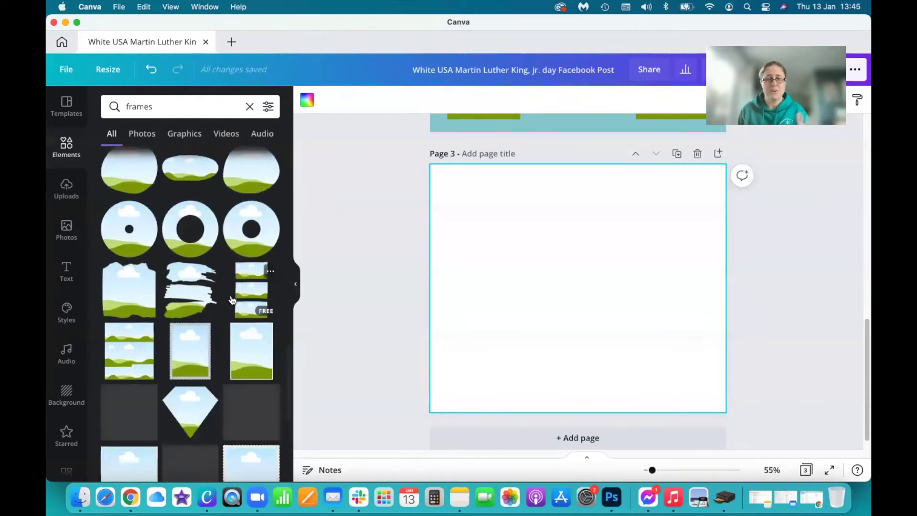
{"action": "scroll", "coordinate": [200, 377], "scroll_direction": "down", "scroll_amount": 6}
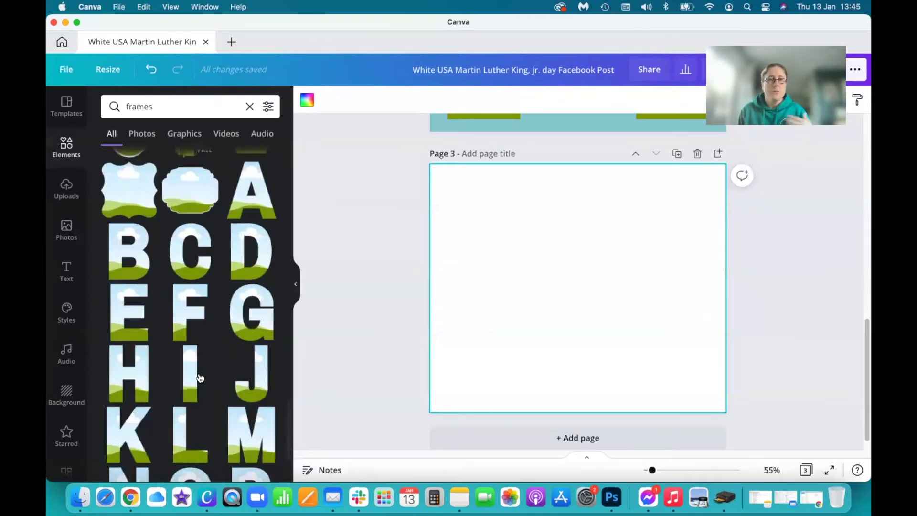
{"action": "scroll", "coordinate": [198, 376], "scroll_direction": "down", "scroll_amount": 13}
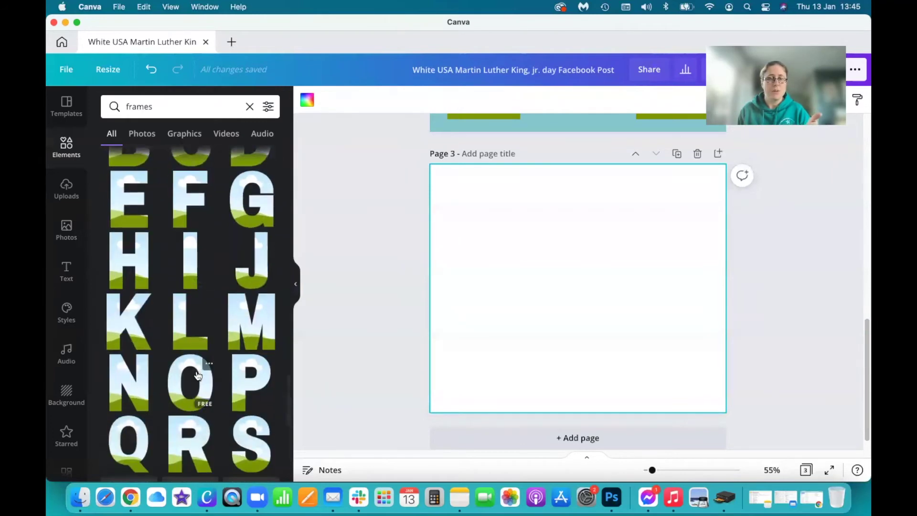
{"action": "scroll", "coordinate": [198, 375], "scroll_direction": "down", "scroll_amount": 5}
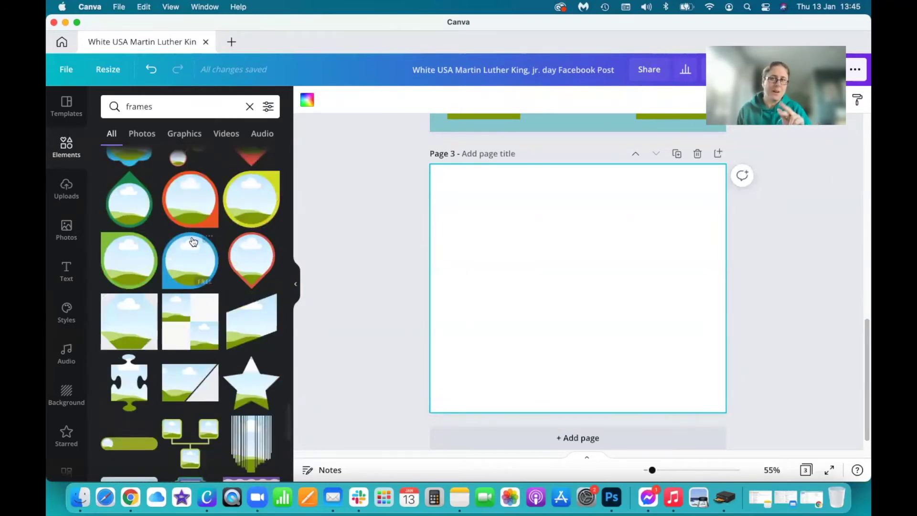
{"action": "scroll", "coordinate": [143, 313], "scroll_direction": "down", "scroll_amount": 2}
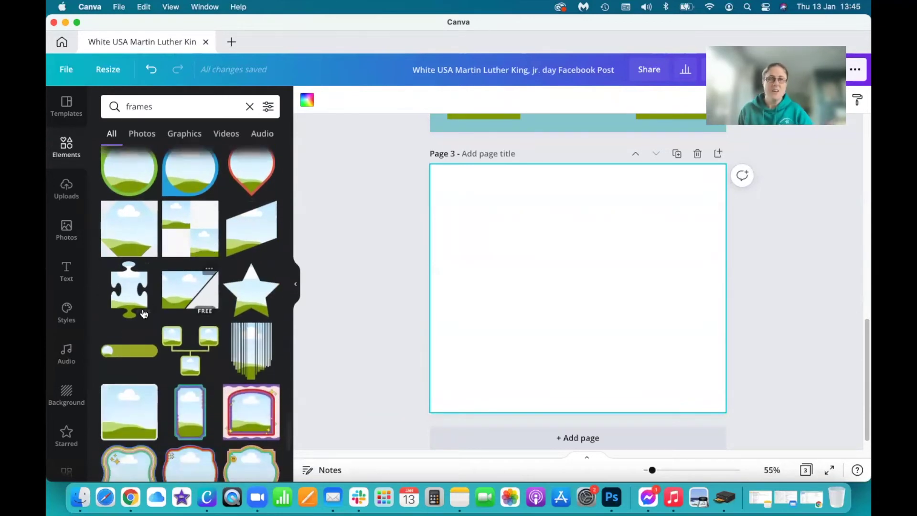
{"action": "scroll", "coordinate": [143, 305], "scroll_direction": "down", "scroll_amount": 4}
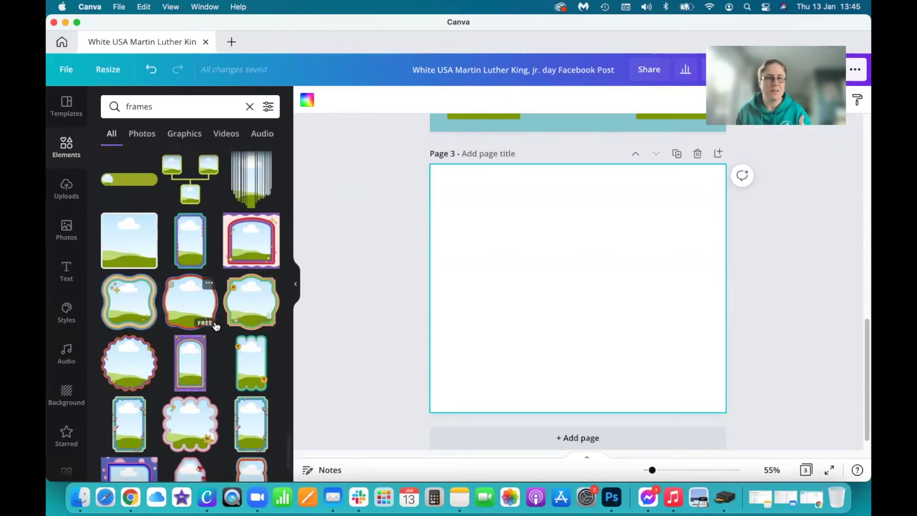
{"action": "scroll", "coordinate": [221, 351], "scroll_direction": "down", "scroll_amount": 7}
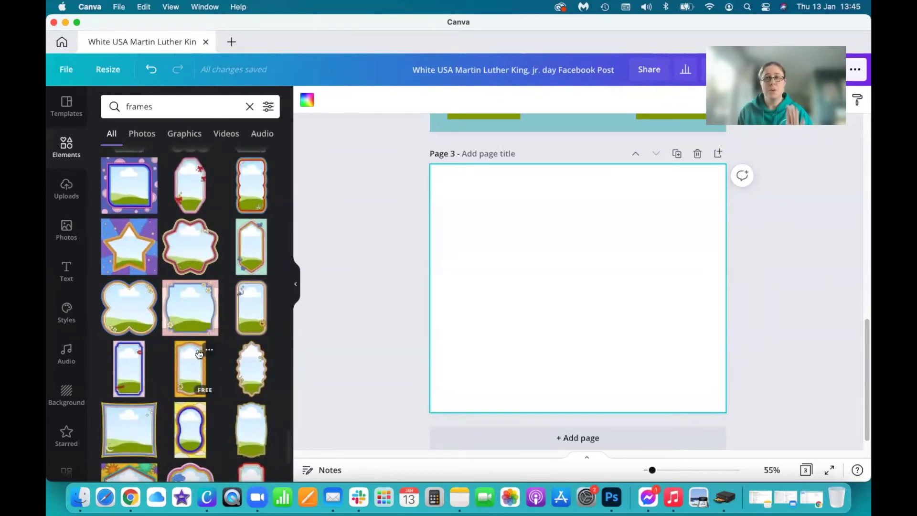
{"action": "scroll", "coordinate": [211, 359], "scroll_direction": "down", "scroll_amount": 10}
{"action": "scroll", "coordinate": [211, 360], "scroll_direction": "down", "scroll_amount": 10}
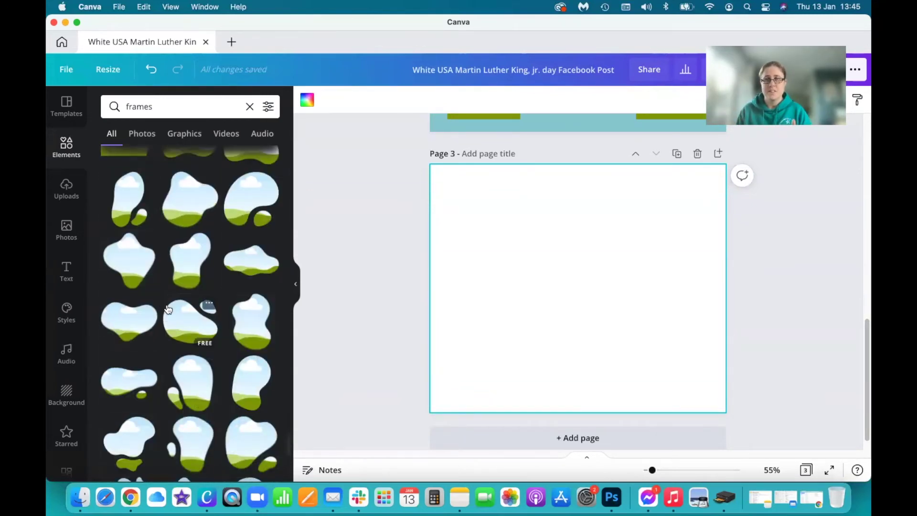
{"action": "scroll", "coordinate": [165, 308], "scroll_direction": "up", "scroll_amount": 10}
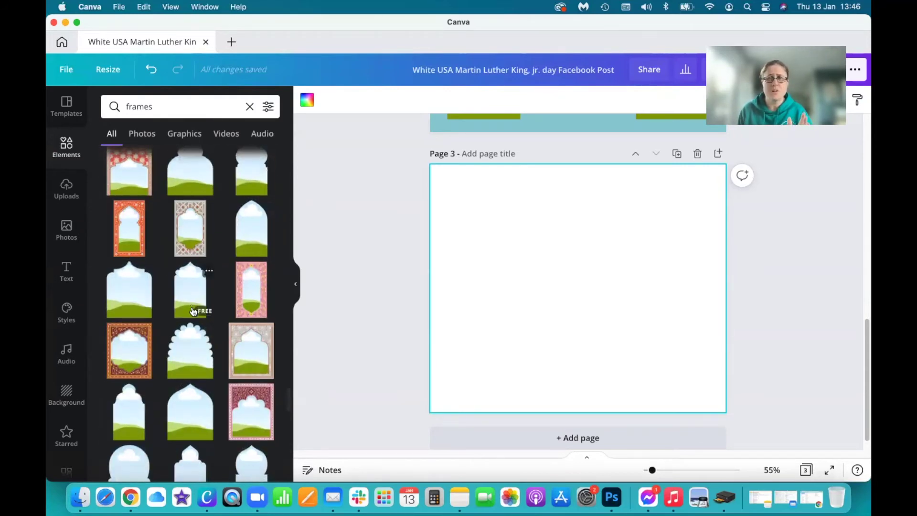
{"action": "scroll", "coordinate": [195, 307], "scroll_direction": "down", "scroll_amount": 10}
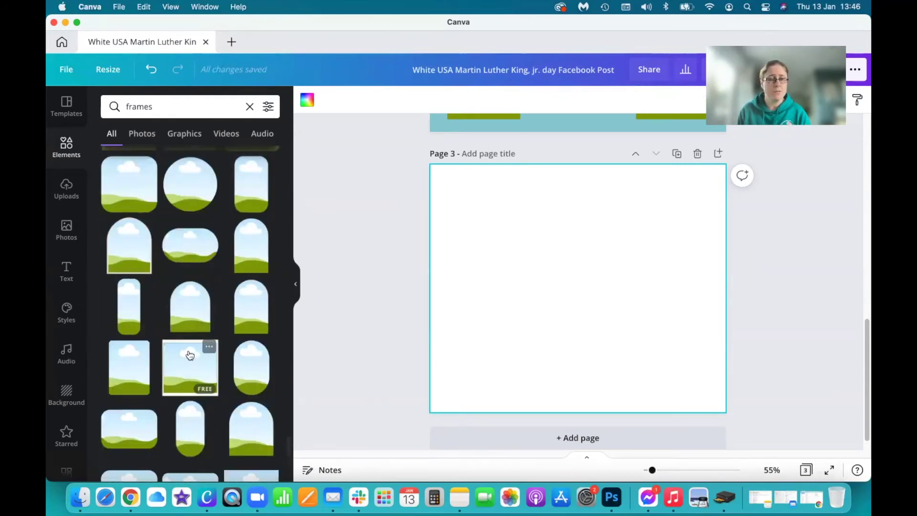
{"action": "scroll", "coordinate": [190, 356], "scroll_direction": "down", "scroll_amount": 10}
{"action": "scroll", "coordinate": [190, 355], "scroll_direction": "down", "scroll_amount": 5}
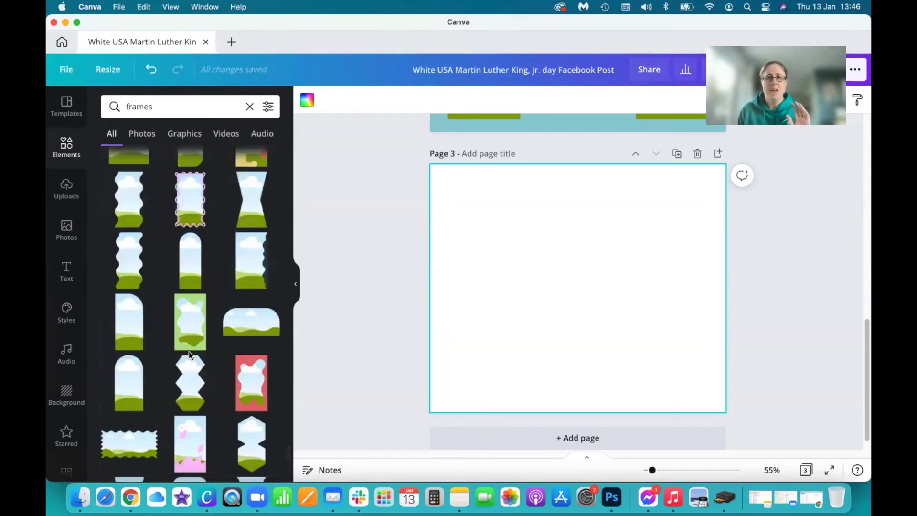
{"action": "scroll", "coordinate": [190, 355], "scroll_direction": "down", "scroll_amount": 2}
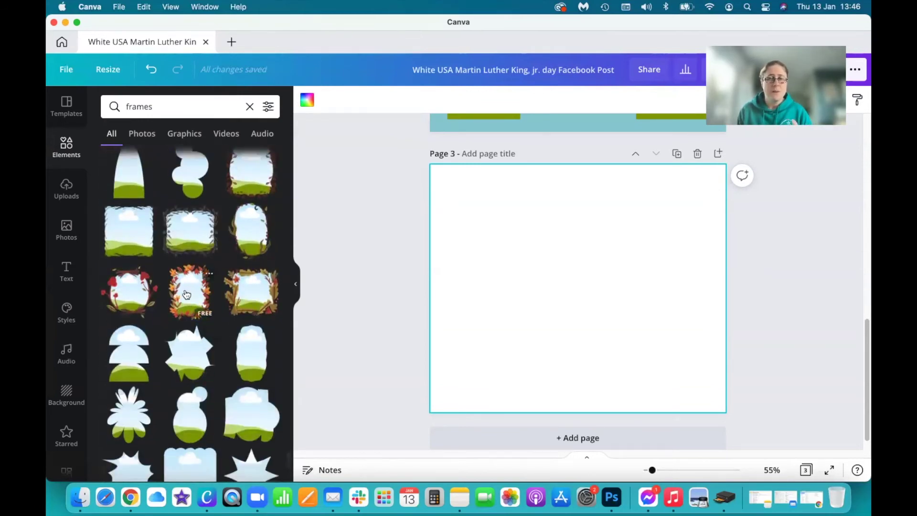
{"action": "left_click", "coordinate": [253, 285]}
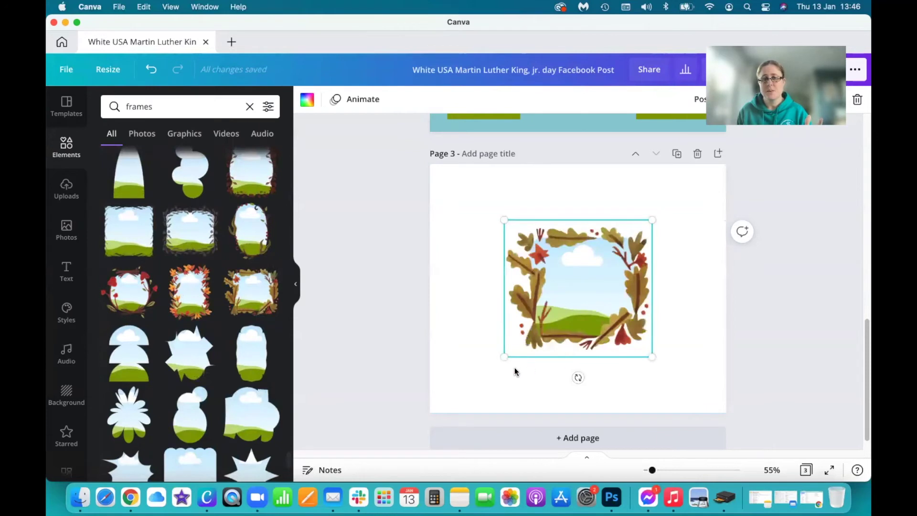
{"action": "left_click_drag", "start_coordinate": [503, 358], "coordinate": [528, 344]}
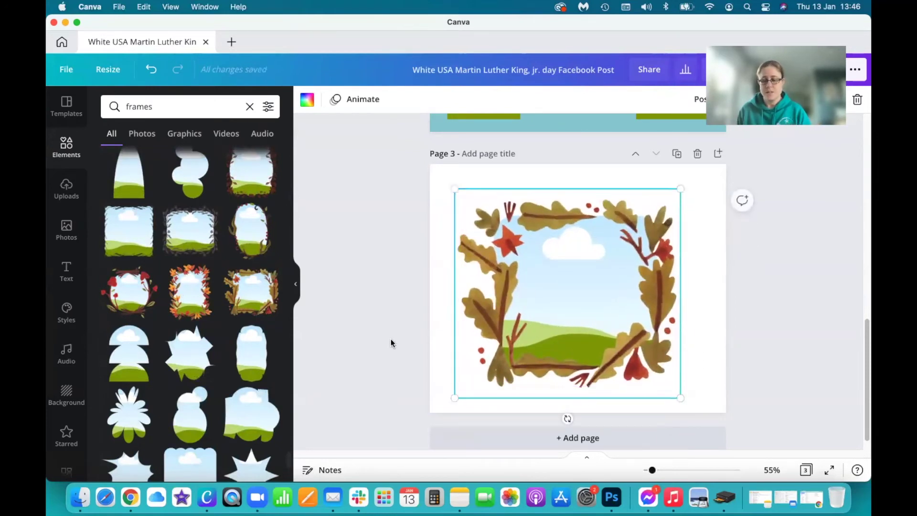
{"action": "key", "text": "Delete"}
{"action": "scroll", "coordinate": [198, 336], "scroll_direction": "down", "scroll_amount": 6}
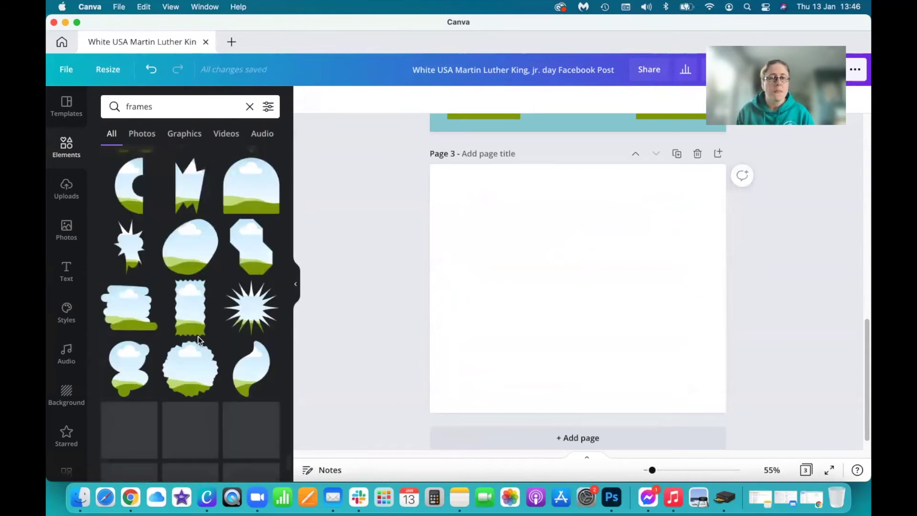
{"action": "scroll", "coordinate": [198, 338], "scroll_direction": "down", "scroll_amount": 10}
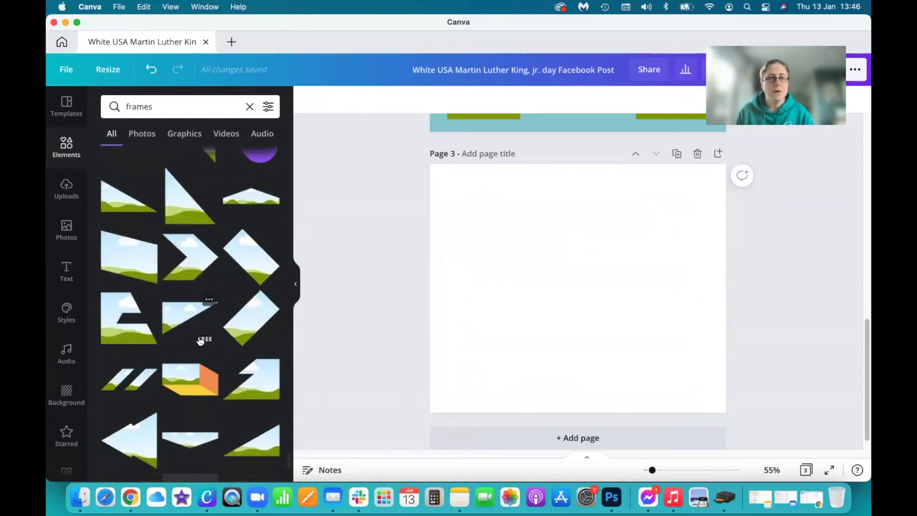
{"action": "scroll", "coordinate": [200, 340], "scroll_direction": "down", "scroll_amount": 10}
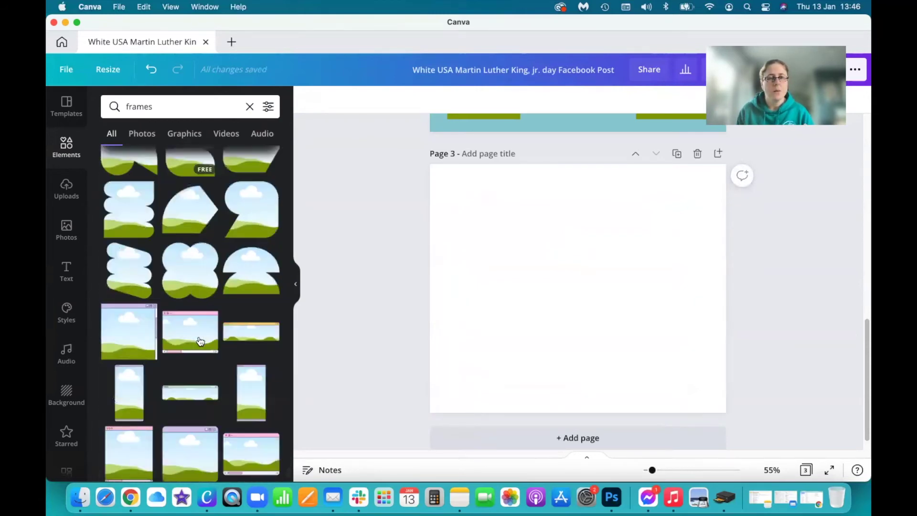
{"action": "scroll", "coordinate": [200, 340], "scroll_direction": "down", "scroll_amount": 10}
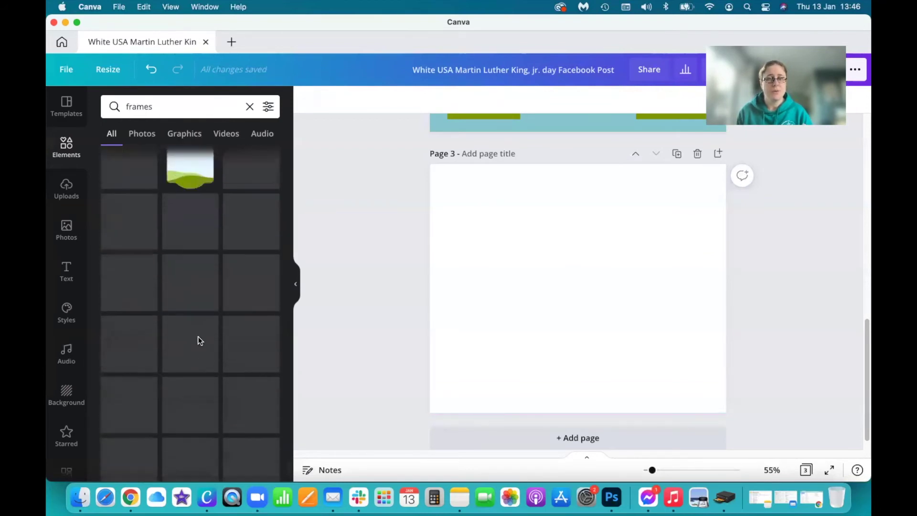
{"action": "scroll", "coordinate": [198, 338], "scroll_direction": "down", "scroll_amount": 10}
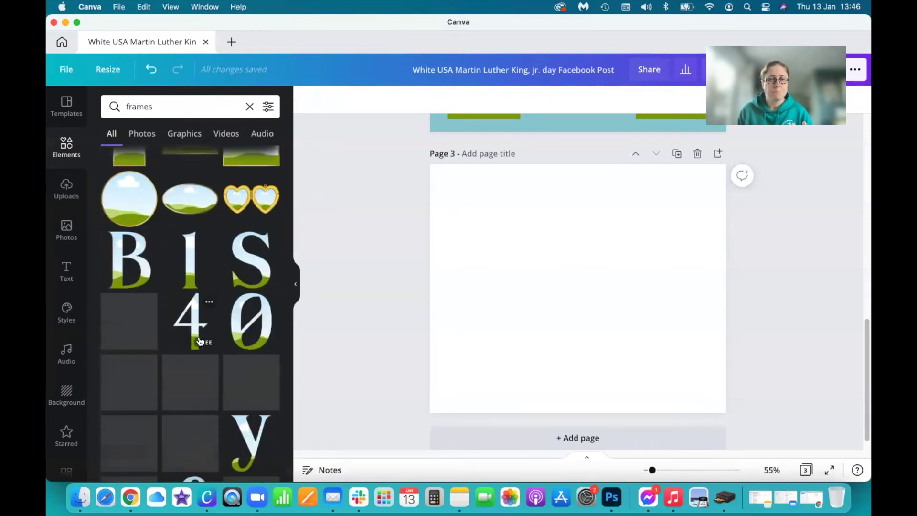
{"action": "scroll", "coordinate": [198, 354], "scroll_direction": "down", "scroll_amount": 10}
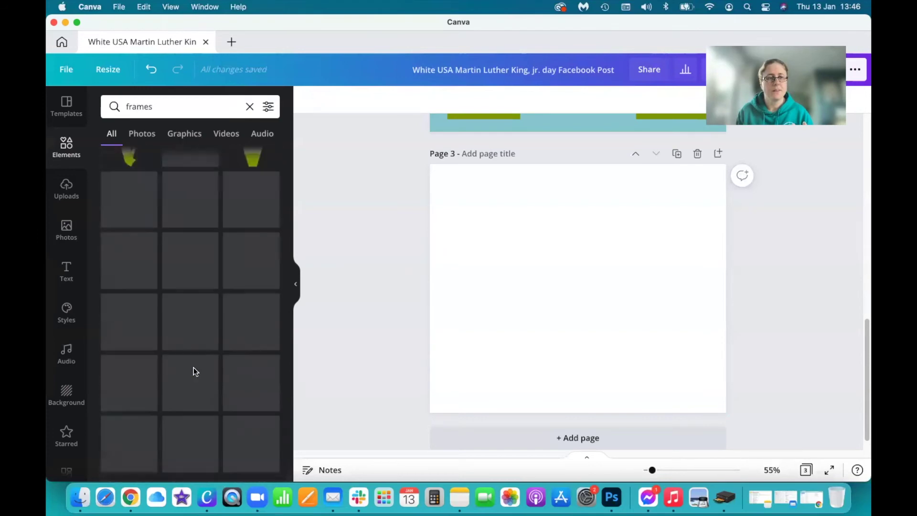
{"action": "scroll", "coordinate": [194, 371], "scroll_direction": "down", "scroll_amount": 10}
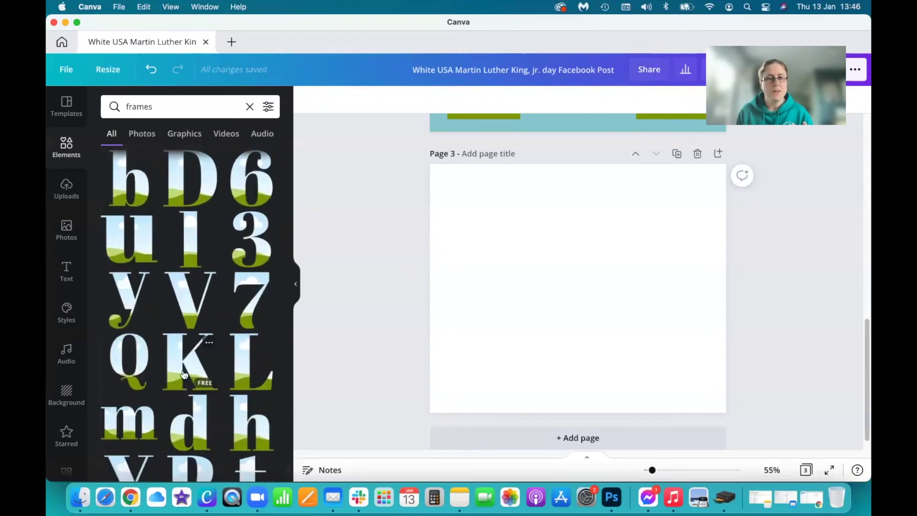
Add the L and A letter-shaped photo frames from the frame results to Page 3
{"action": "scroll", "coordinate": [184, 375], "scroll_direction": "down", "scroll_amount": 8}
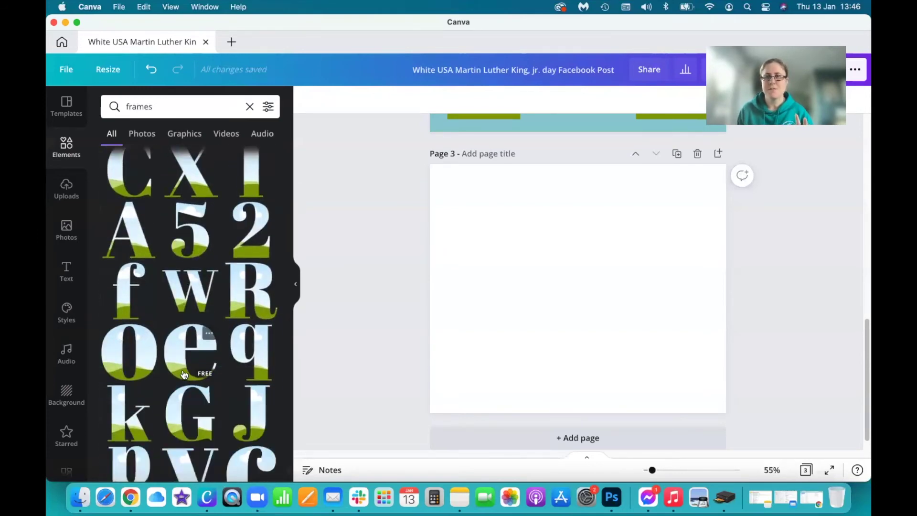
{"action": "scroll", "coordinate": [184, 374], "scroll_direction": "down", "scroll_amount": 3}
{"action": "scroll", "coordinate": [180, 374], "scroll_direction": "up", "scroll_amount": 5}
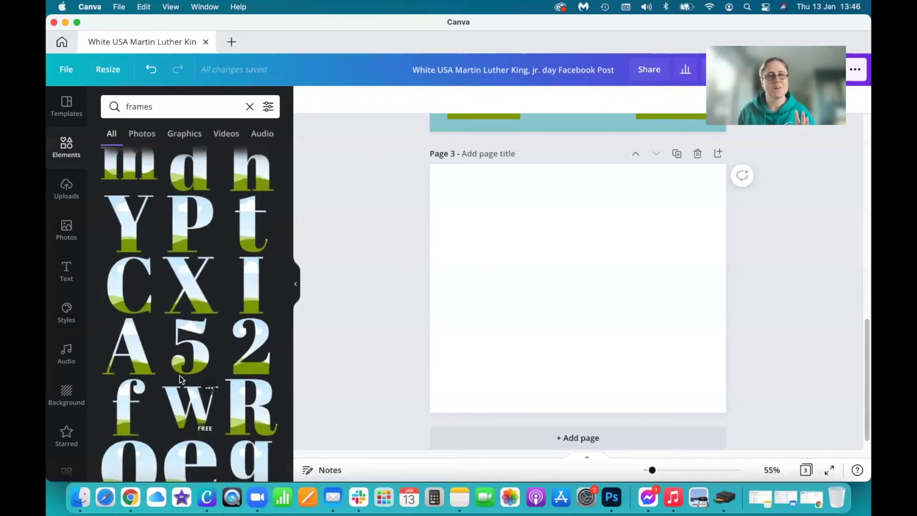
{"action": "scroll", "coordinate": [180, 374], "scroll_direction": "up", "scroll_amount": 6}
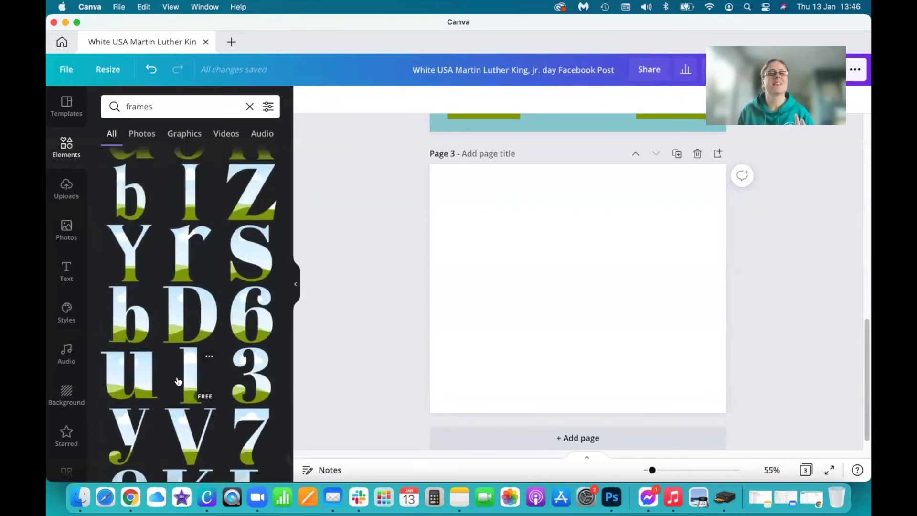
{"action": "scroll", "coordinate": [178, 381], "scroll_direction": "up", "scroll_amount": 3}
{"action": "scroll", "coordinate": [178, 381], "scroll_direction": "down", "scroll_amount": 8}
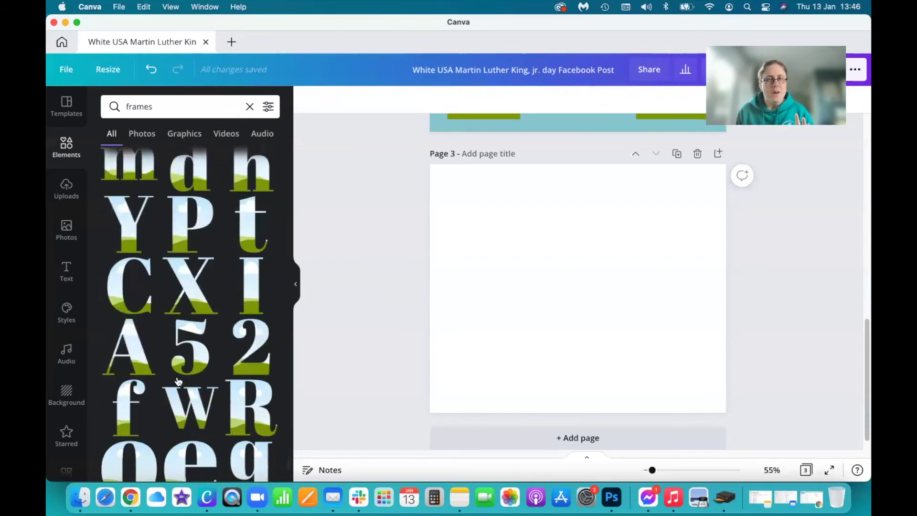
{"action": "scroll", "coordinate": [176, 376], "scroll_direction": "up", "scroll_amount": 3}
{"action": "left_click", "coordinate": [243, 260]}
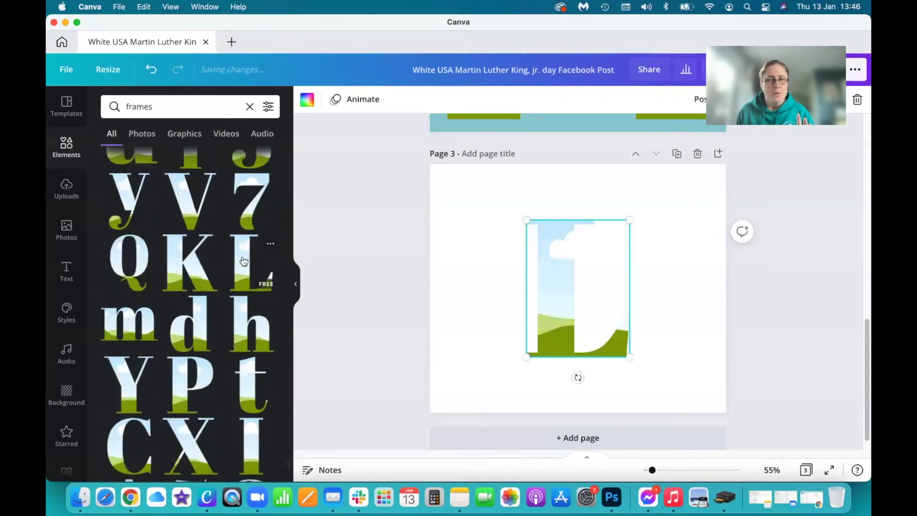
{"action": "scroll", "coordinate": [191, 310], "scroll_direction": "down", "scroll_amount": 5}
{"action": "left_click", "coordinate": [127, 265]}
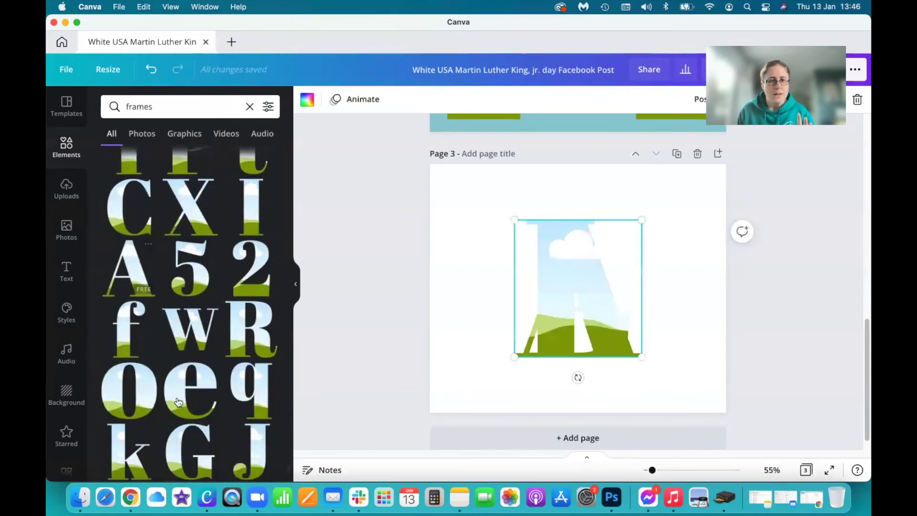
{"action": "scroll", "coordinate": [178, 402], "scroll_direction": "down", "scroll_amount": 10}
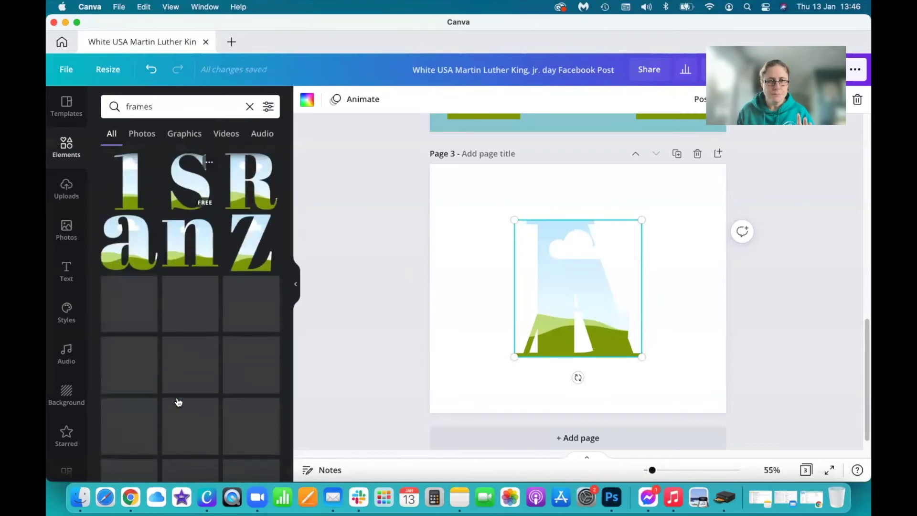
{"action": "scroll", "coordinate": [184, 363], "scroll_direction": "down", "scroll_amount": 3}
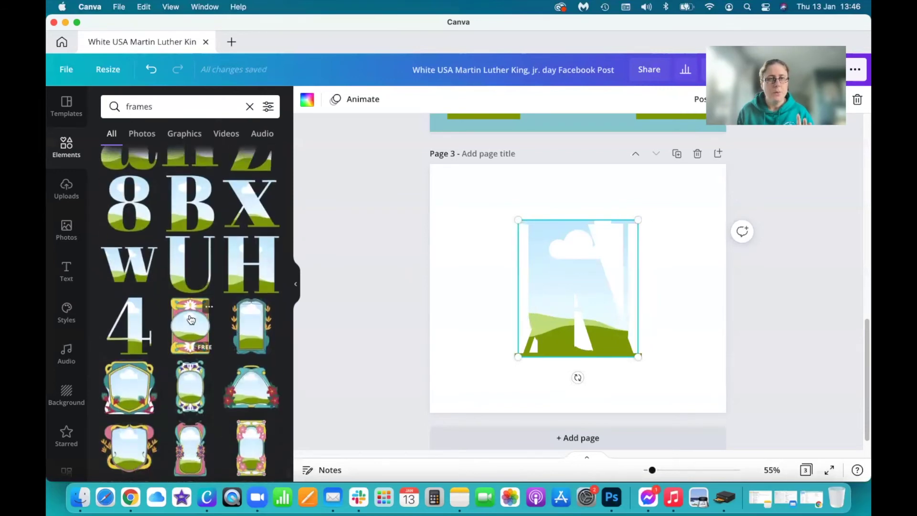
{"action": "scroll", "coordinate": [158, 335], "scroll_direction": "up", "scroll_amount": 7}
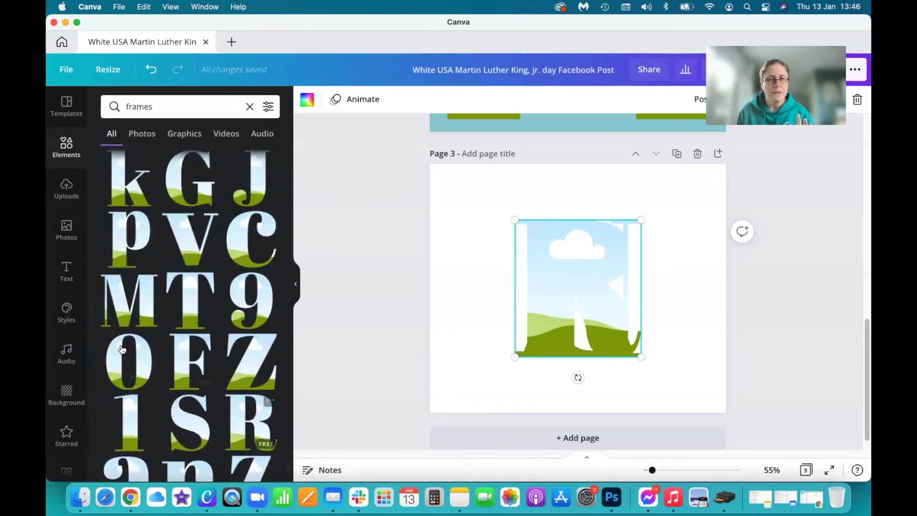
{"action": "scroll", "coordinate": [124, 334], "scroll_direction": "up", "scroll_amount": 6}
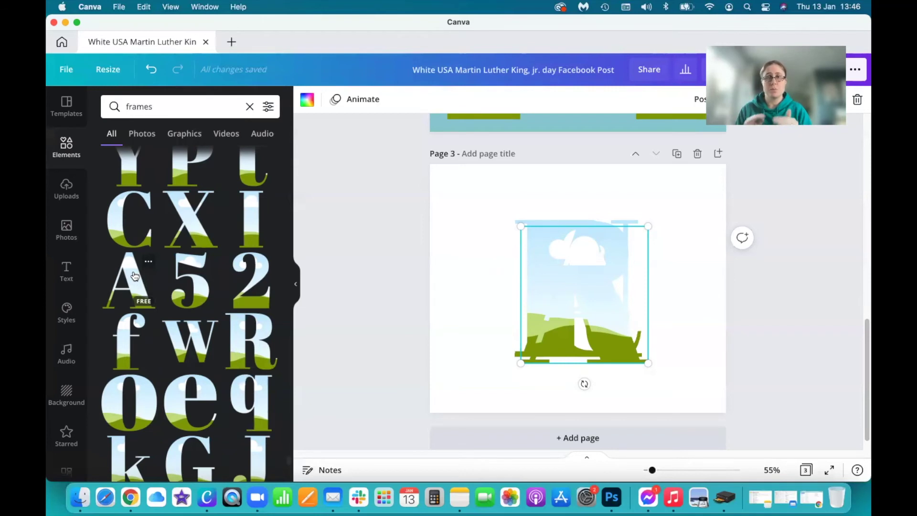
Select all the stacked letter frames together and shrink them to a smaller size
{"action": "left_click", "coordinate": [381, 215]}
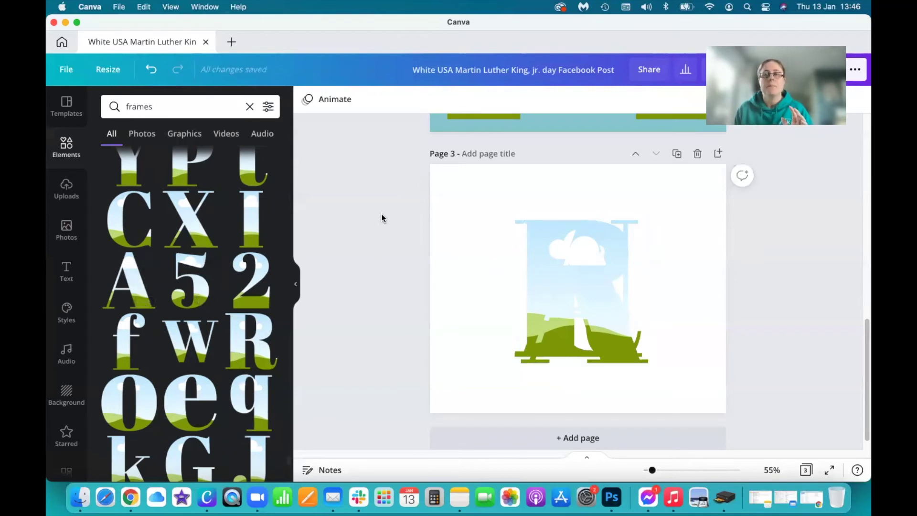
{"action": "left_click_drag", "start_coordinate": [377, 186], "coordinate": [738, 403]}
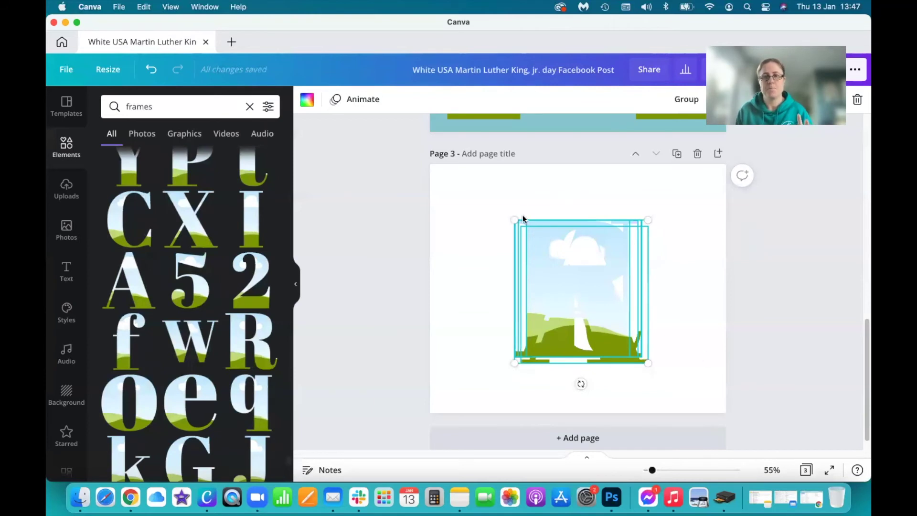
{"action": "left_click_drag", "start_coordinate": [513, 221], "coordinate": [592, 258]}
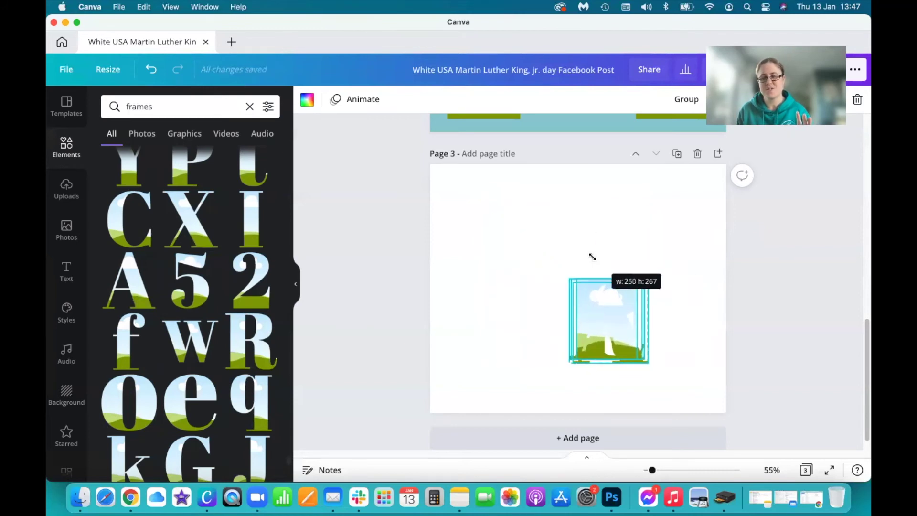
{"action": "left_click", "coordinate": [506, 336]}
Line up the L, A, U, R and A frames in one row, then select all five
{"action": "left_click", "coordinate": [659, 317]}
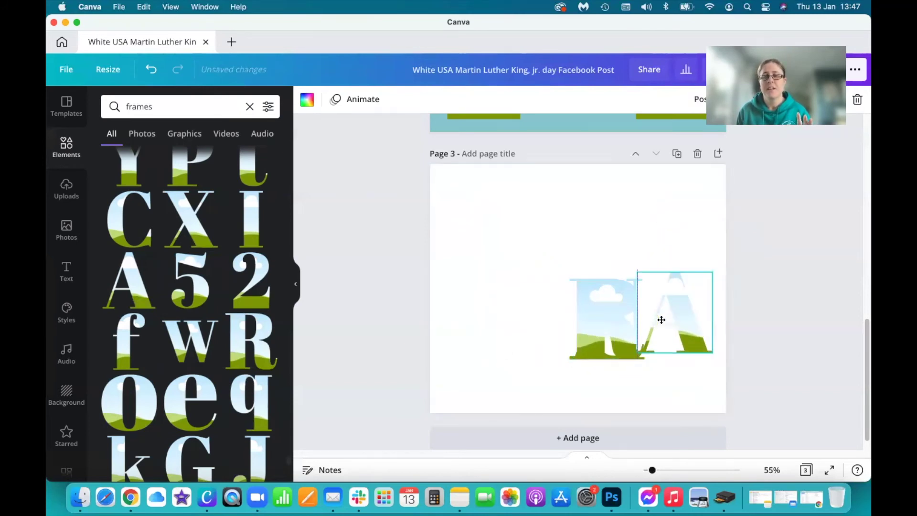
{"action": "left_click_drag", "start_coordinate": [632, 315], "coordinate": [500, 242]}
{"action": "left_click_drag", "start_coordinate": [586, 315], "coordinate": [438, 302]}
{"action": "left_click_drag", "start_coordinate": [538, 328], "coordinate": [609, 322]}
{"action": "left_click_drag", "start_coordinate": [514, 236], "coordinate": [491, 307]}
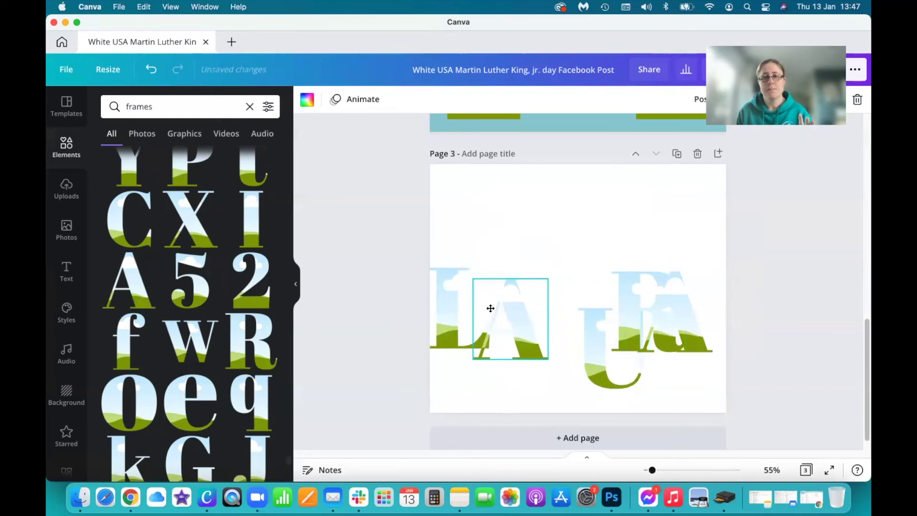
{"action": "left_click_drag", "start_coordinate": [601, 372], "coordinate": [564, 342]}
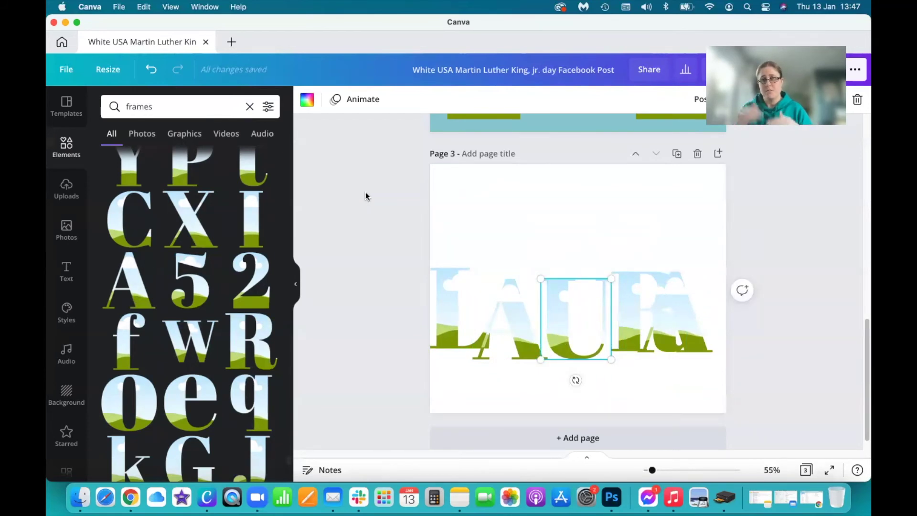
{"action": "left_click_drag", "start_coordinate": [353, 251], "coordinate": [795, 368]}
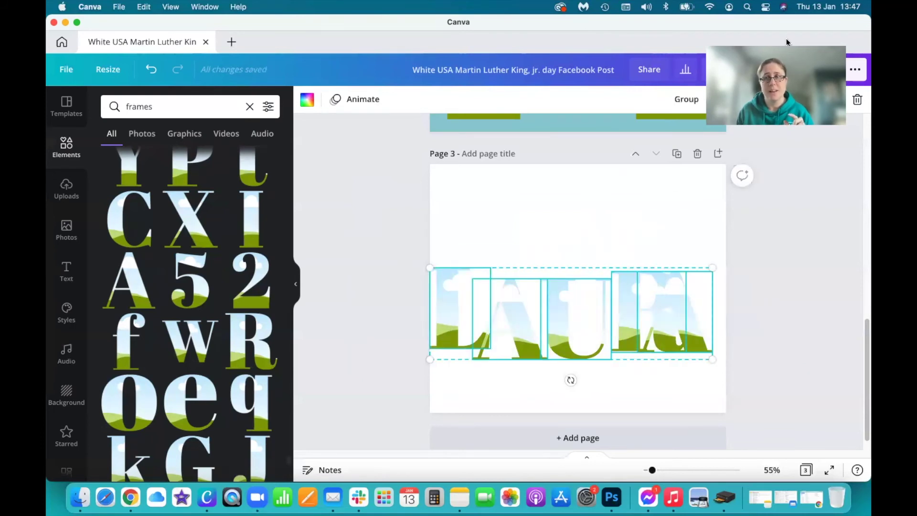
Tidy up the letter frames' spacing and shrink the LAURA group slightly
{"action": "left_click", "coordinate": [728, 99]}
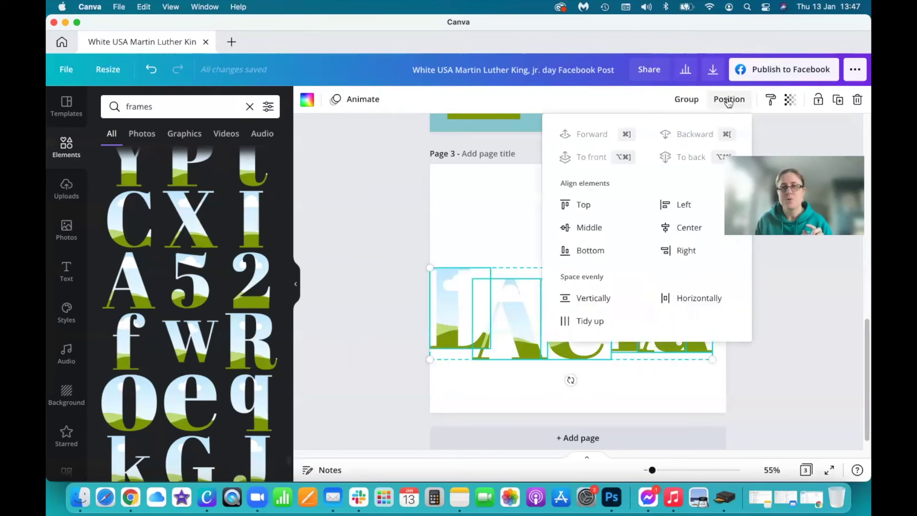
{"action": "left_click", "coordinate": [587, 322]}
{"action": "left_click", "coordinate": [387, 243]}
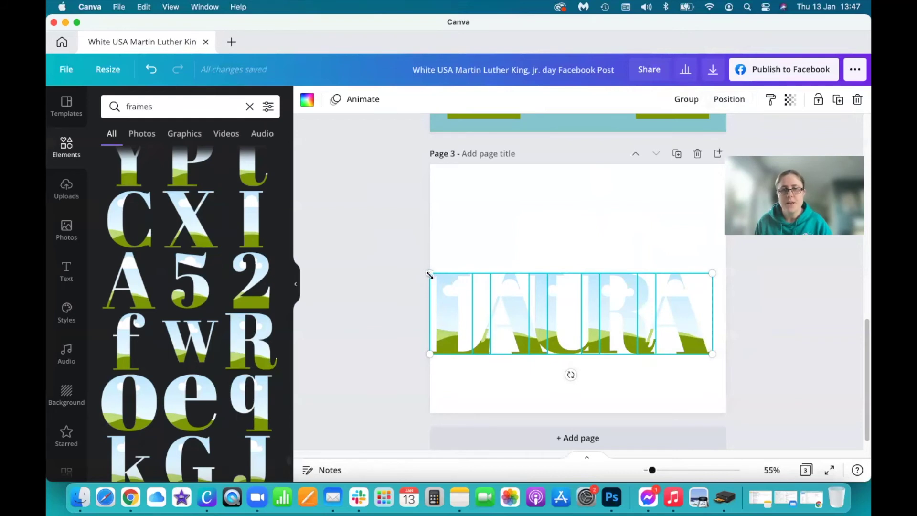
{"action": "left_click_drag", "start_coordinate": [430, 275], "coordinate": [464, 285]}
{"action": "left_click_drag", "start_coordinate": [475, 289], "coordinate": [482, 288]}
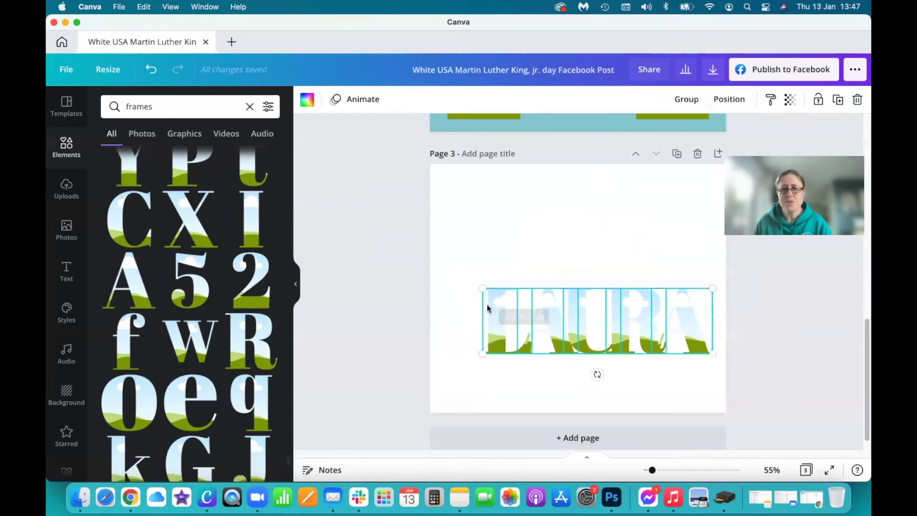
Realign the L, A and R frames, then evenly space all five letters again
{"action": "left_click", "coordinate": [409, 334]}
{"action": "left_click_drag", "start_coordinate": [511, 338], "coordinate": [454, 340]}
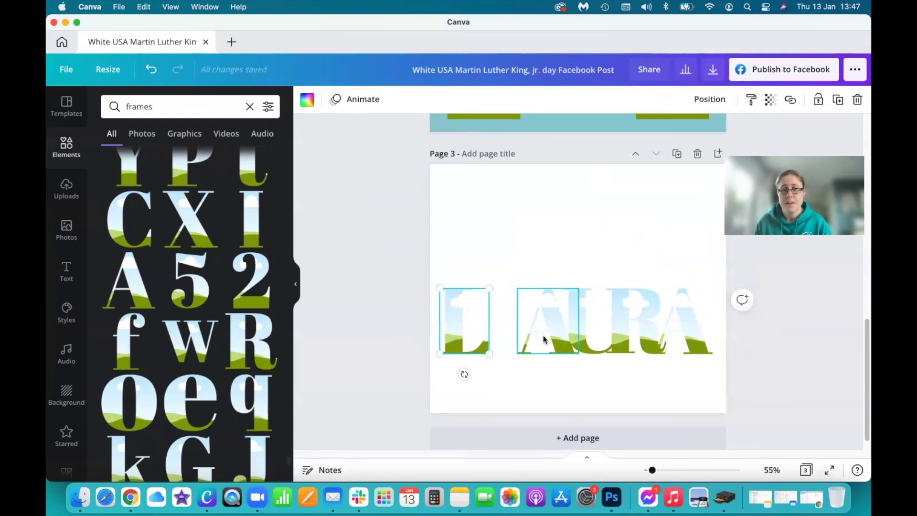
{"action": "mouse_move", "coordinate": [569, 332]}
{"action": "left_mouse_down"}
{"action": "mouse_move", "coordinate": [528, 331]}
{"action": "mouse_move", "coordinate": [599, 337]}
{"action": "mouse_move", "coordinate": [657, 327]}
{"action": "mouse_move", "coordinate": [568, 332]}
{"action": "left_mouse_up"}
{"action": "left_click_drag", "start_coordinate": [639, 331], "coordinate": [620, 329]}
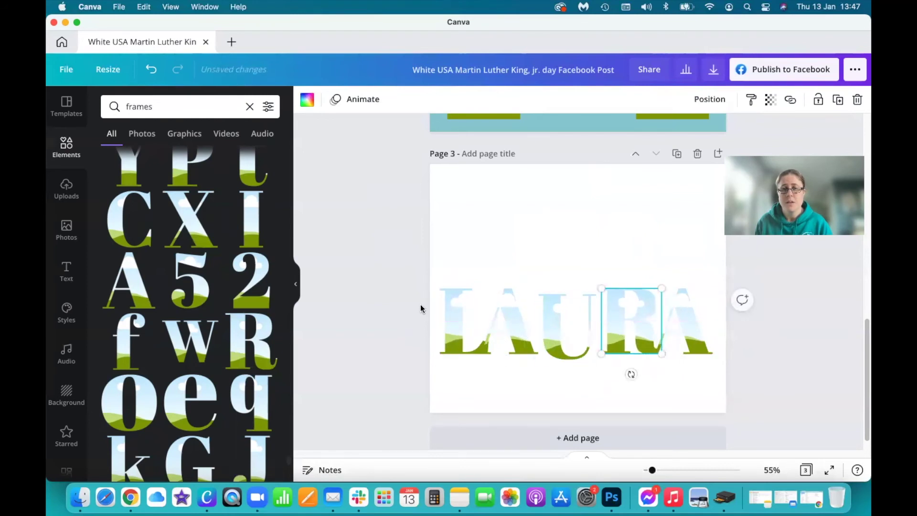
{"action": "mouse_move", "coordinate": [385, 286]}
{"action": "left_mouse_down"}
{"action": "mouse_move", "coordinate": [511, 299]}
{"action": "mouse_move", "coordinate": [753, 358]}
{"action": "left_mouse_up"}
{"action": "left_click", "coordinate": [728, 99]}
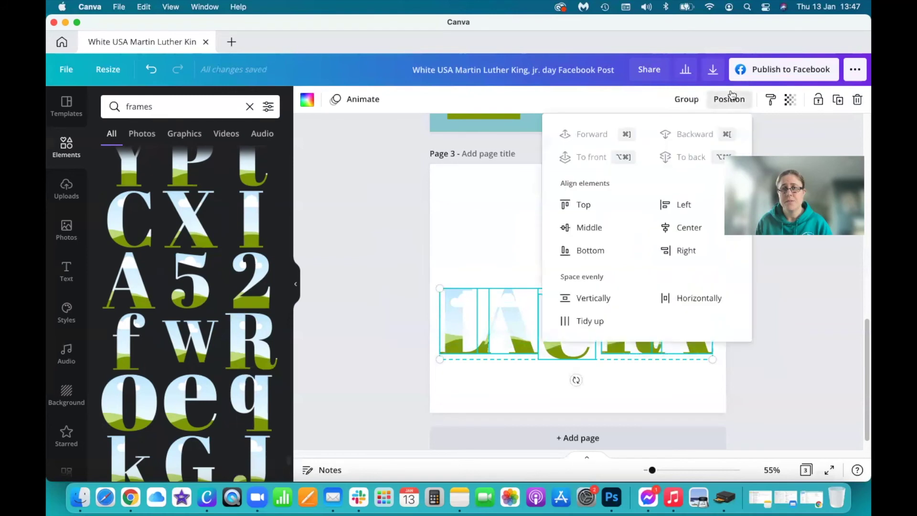
{"action": "left_click", "coordinate": [592, 322]}
Move the LAURA word higher on Page 3, keeping it horizontally centred
{"action": "left_click", "coordinate": [362, 307]}
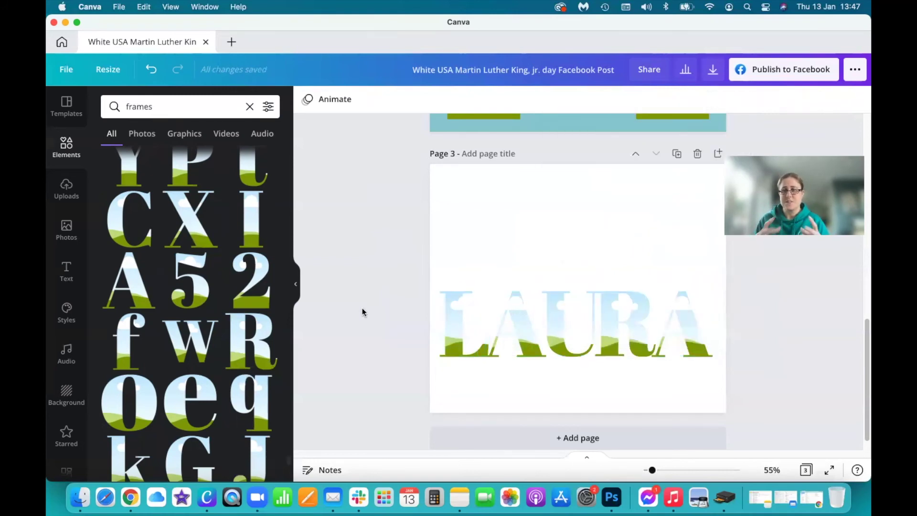
{"action": "left_click_drag", "start_coordinate": [384, 286], "coordinate": [758, 364]}
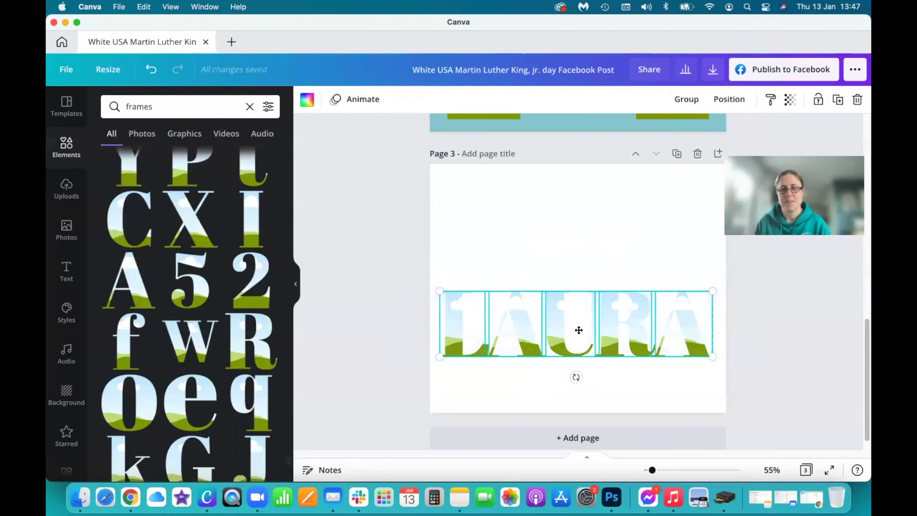
{"action": "left_click_drag", "start_coordinate": [578, 330], "coordinate": [578, 296]}
Set Page 3's background colour to black (#000000)
{"action": "left_click", "coordinate": [388, 264]}
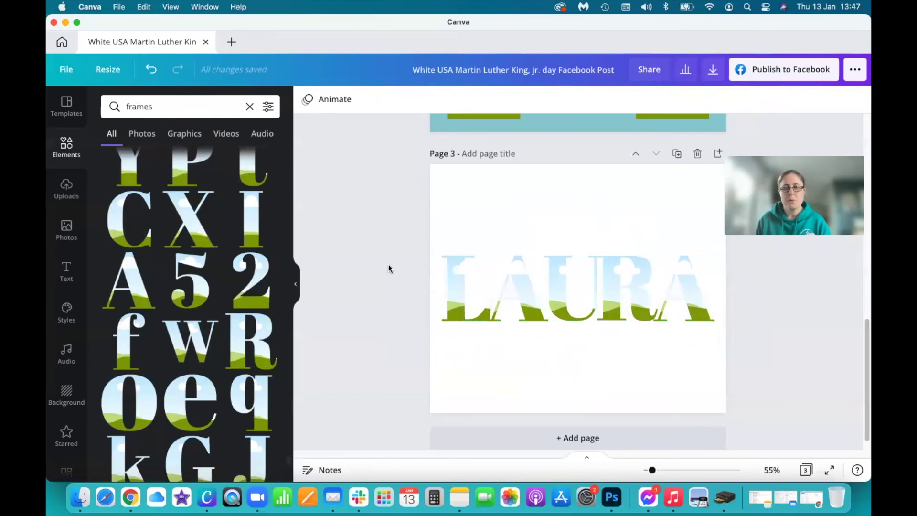
{"action": "left_click", "coordinate": [446, 215]}
{"action": "left_click", "coordinate": [307, 99]}
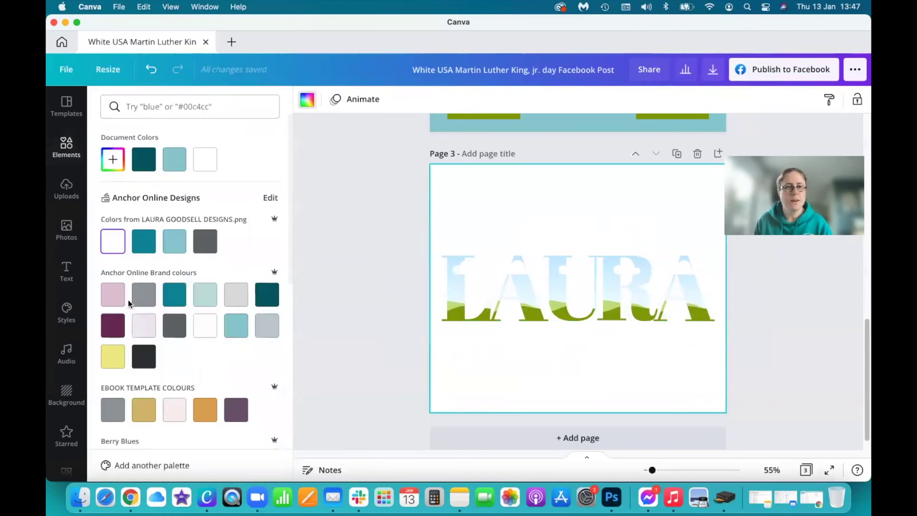
{"action": "left_click", "coordinate": [113, 159]}
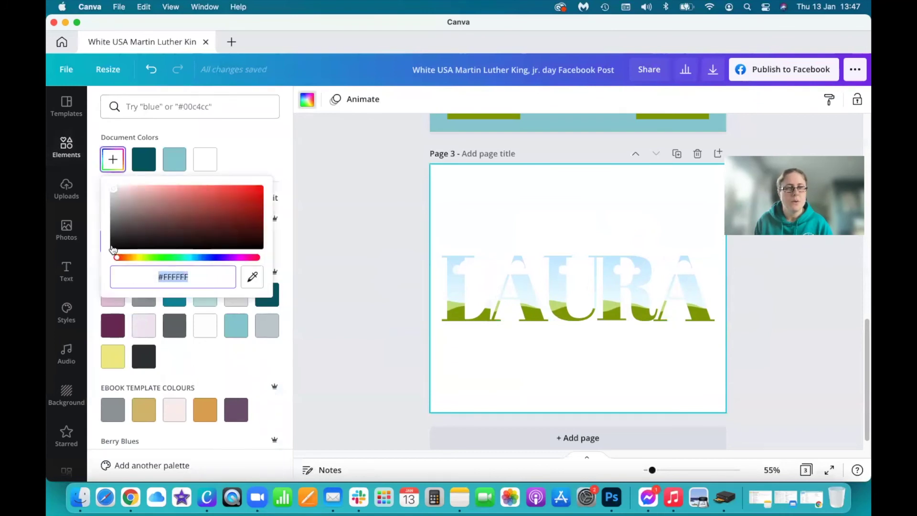
{"action": "type", "text": "000000"}
{"action": "left_click", "coordinate": [337, 213]}
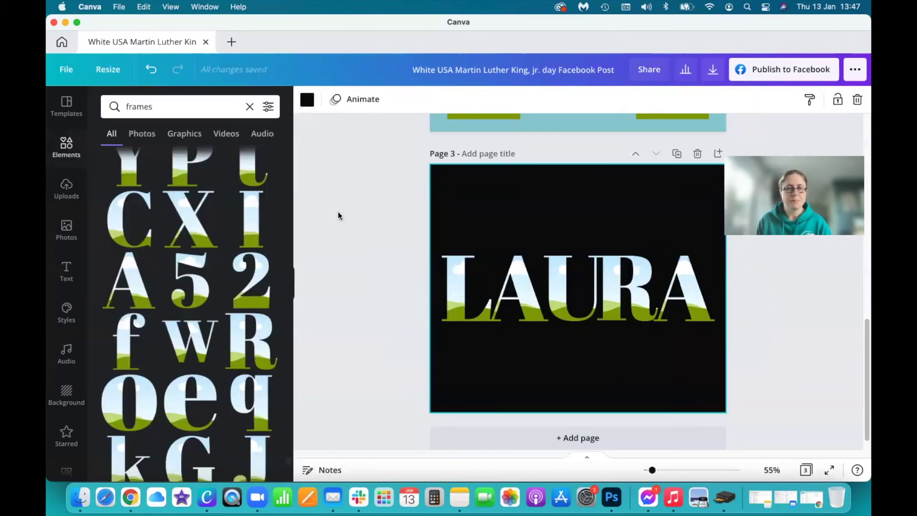
Search stock photos for 'gold foil'
{"action": "left_click", "coordinate": [66, 231]}
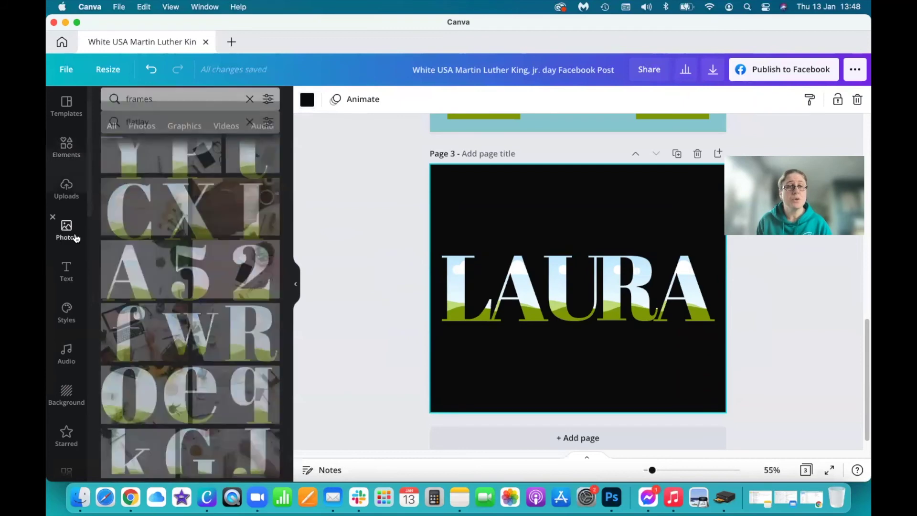
{"action": "left_click", "coordinate": [143, 106]}
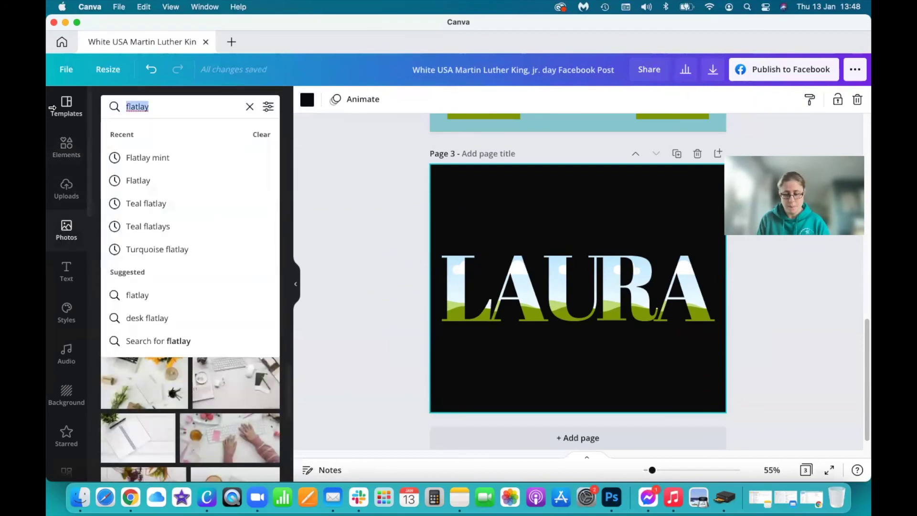
{"action": "type", "text": "gold foil"}
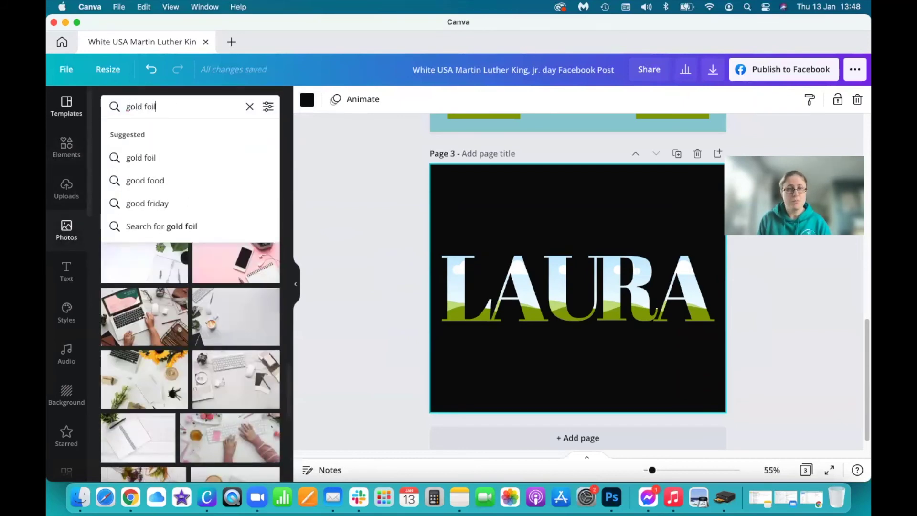
{"action": "key", "text": "Return"}
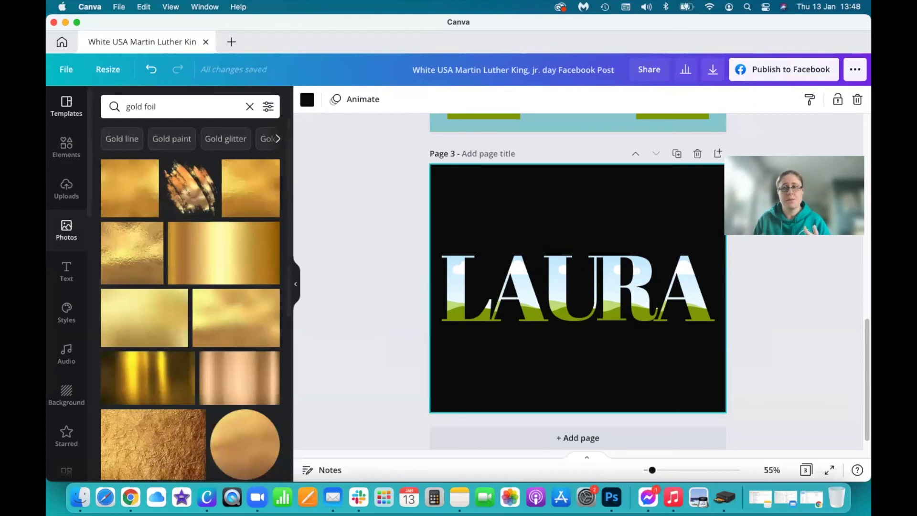
Fill the L, A, U, R and final A frames with the gold-streak foil photo
{"action": "left_click", "coordinate": [151, 378]}
{"action": "left_click_drag", "start_coordinate": [532, 294], "coordinate": [438, 294]}
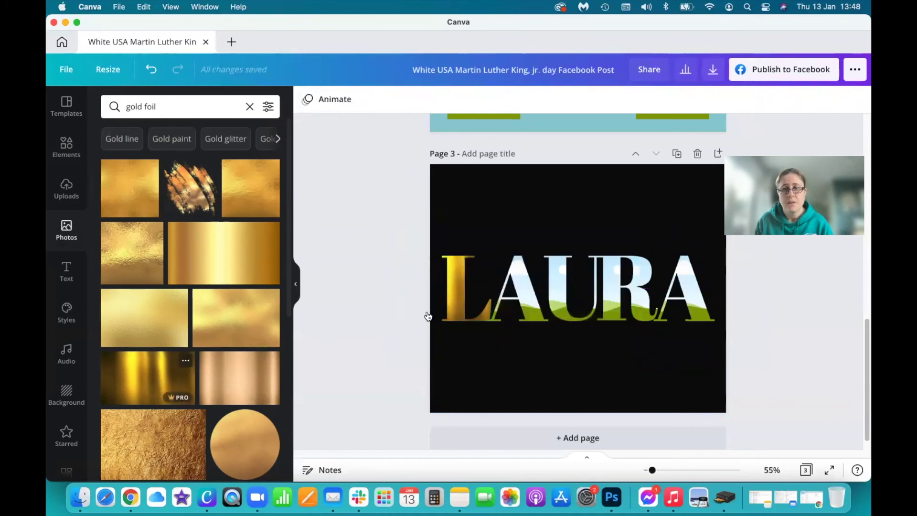
{"action": "left_click", "coordinate": [132, 376]}
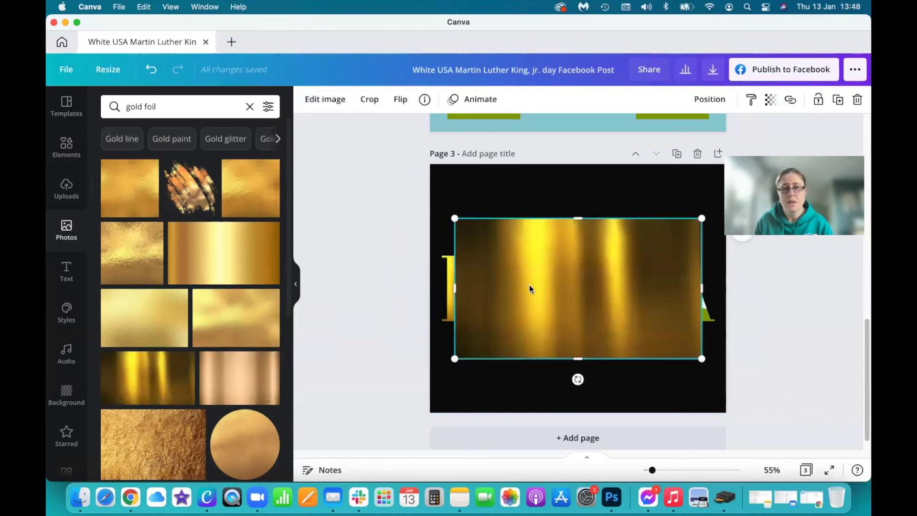
{"action": "left_click_drag", "start_coordinate": [529, 285], "coordinate": [511, 286]}
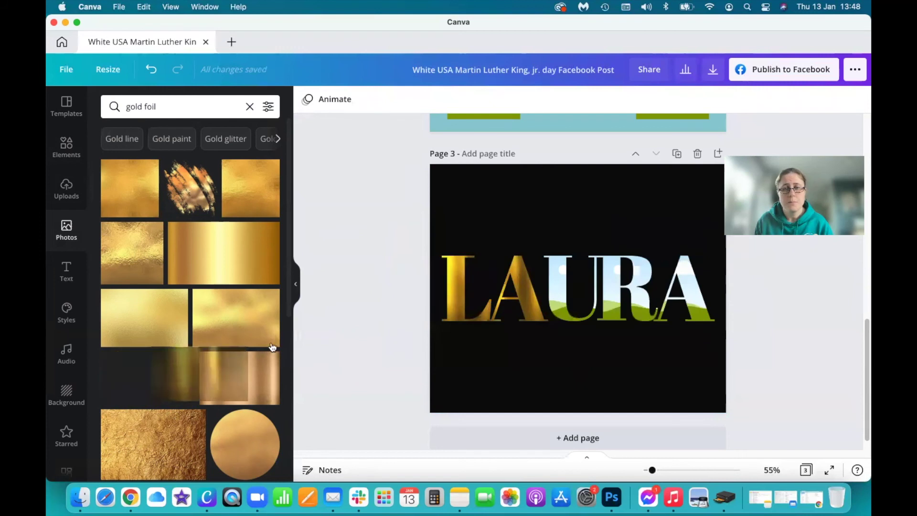
{"action": "left_click", "coordinate": [185, 364]}
{"action": "left_click_drag", "start_coordinate": [537, 288], "coordinate": [561, 288]}
{"action": "left_click", "coordinate": [184, 364]}
{"action": "left_click_drag", "start_coordinate": [500, 296], "coordinate": [635, 287]}
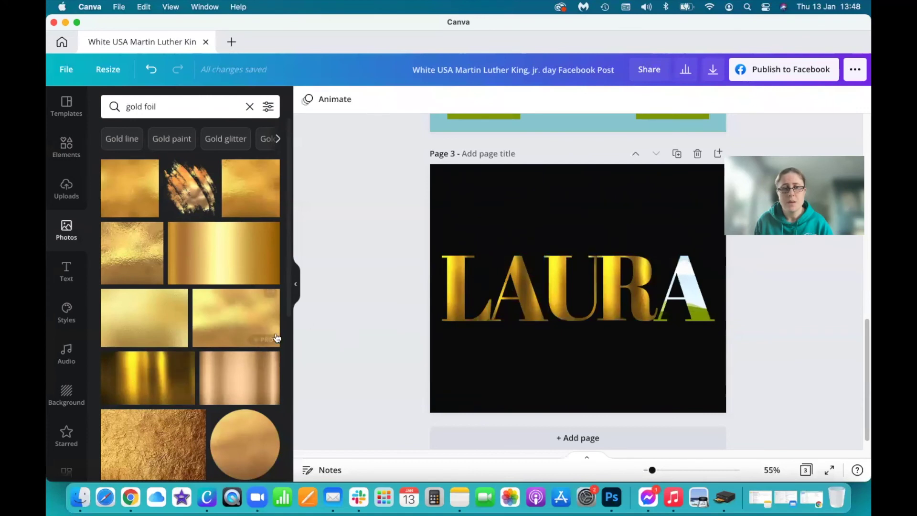
{"action": "left_click", "coordinate": [171, 373]}
{"action": "left_click_drag", "start_coordinate": [577, 284], "coordinate": [684, 279]}
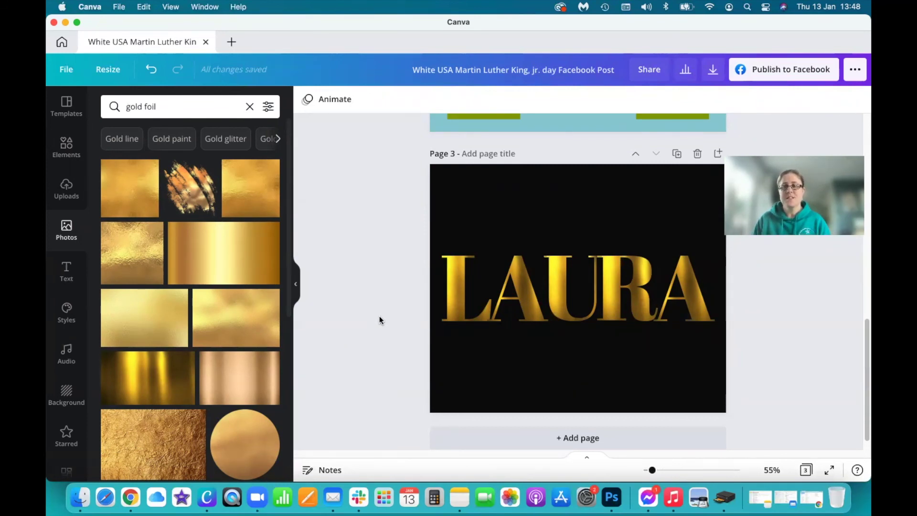
{"action": "scroll", "coordinate": [380, 316], "scroll_direction": "up", "scroll_amount": 10}
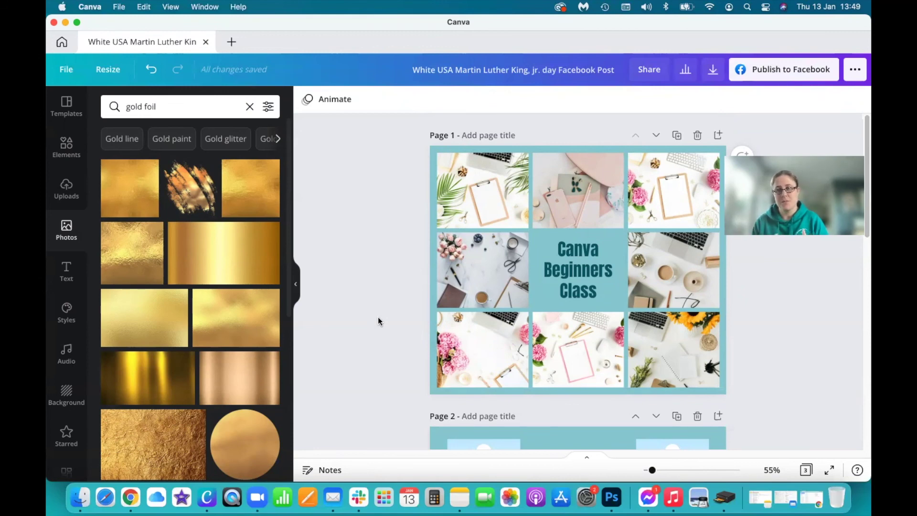
{"action": "scroll", "coordinate": [354, 313], "scroll_direction": "down", "scroll_amount": 10}
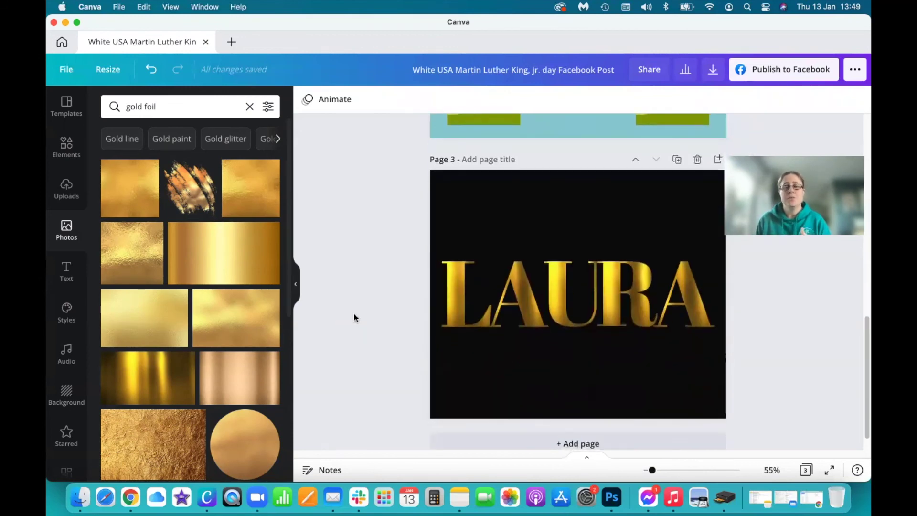